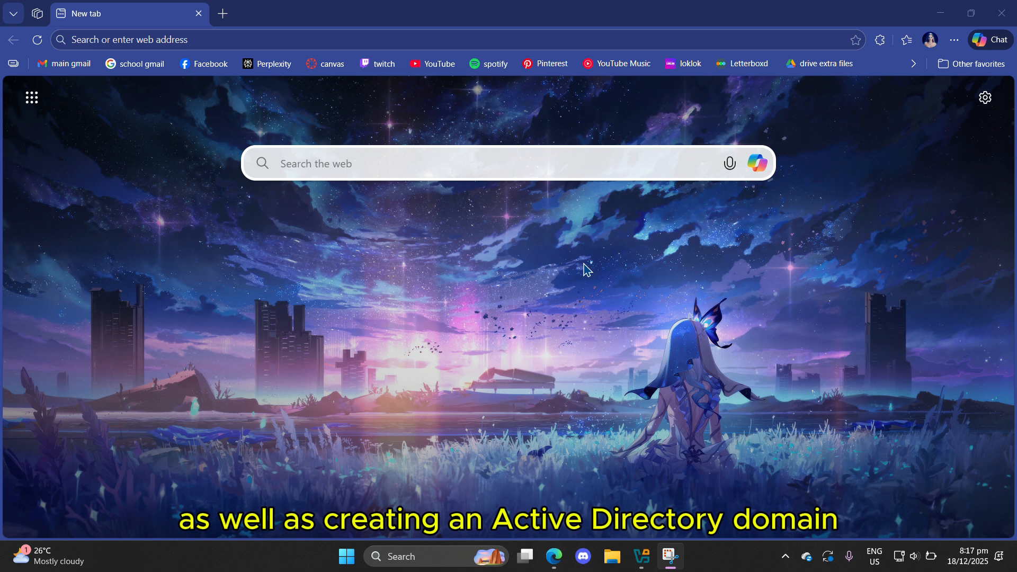
Step: Search the web for "windows server download"
left_click(178, 42)
type("windows server download")
key("Return")
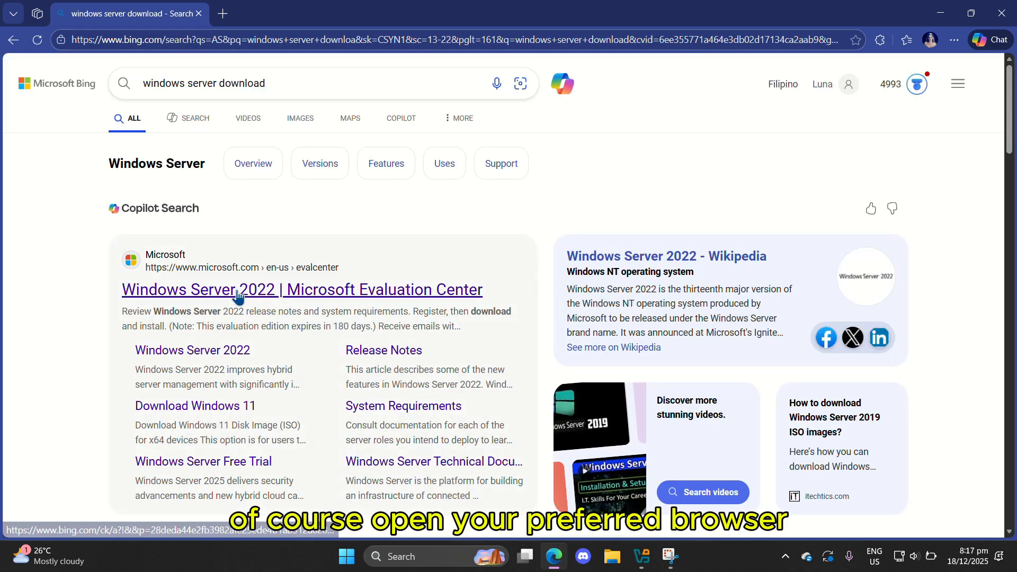
Step: Open the Windows Server 2022 Microsoft Evaluation Center result and download the ISO 64-bit edition
scroll(238, 297, "down", 5)
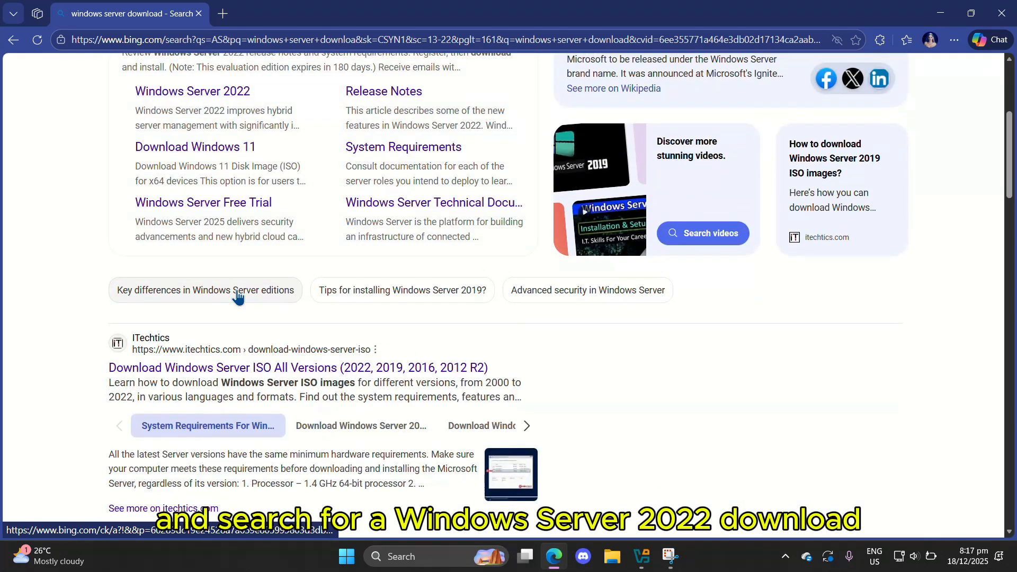
scroll(245, 307, "up", 5)
left_click(238, 288)
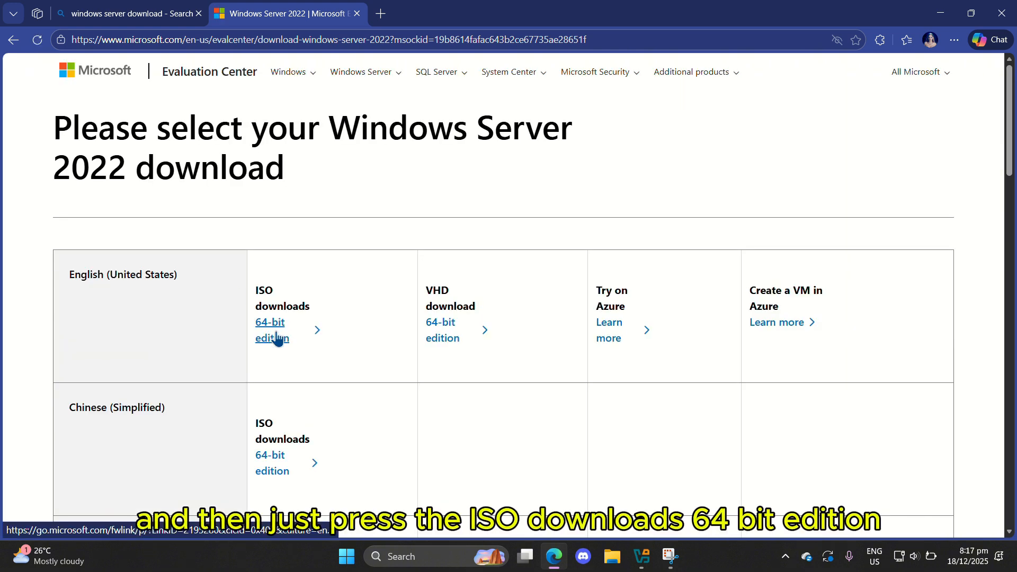
left_click(276, 338)
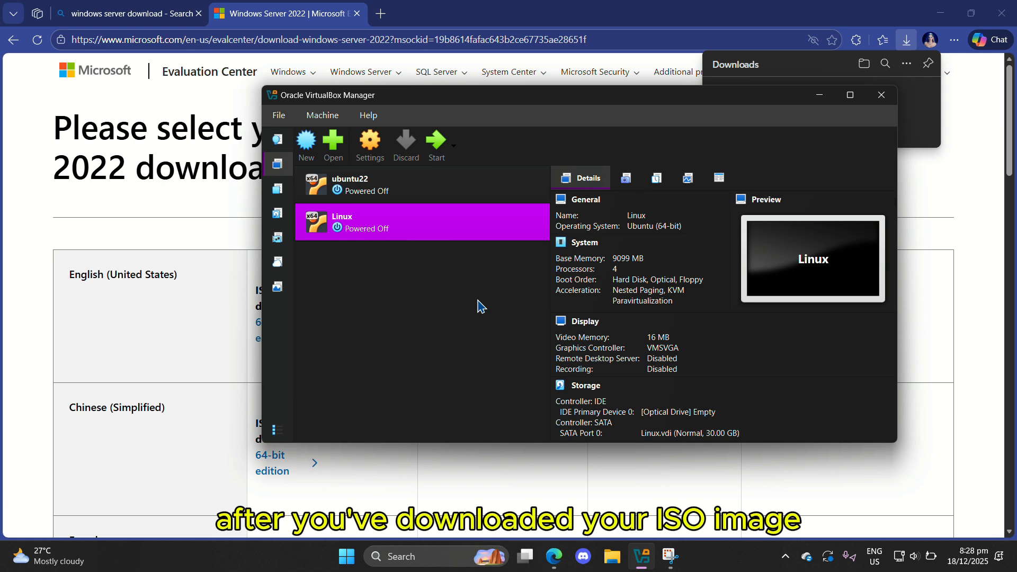
Step: Create a new virtual machine named "Microsoft server demo"
left_click(306, 151)
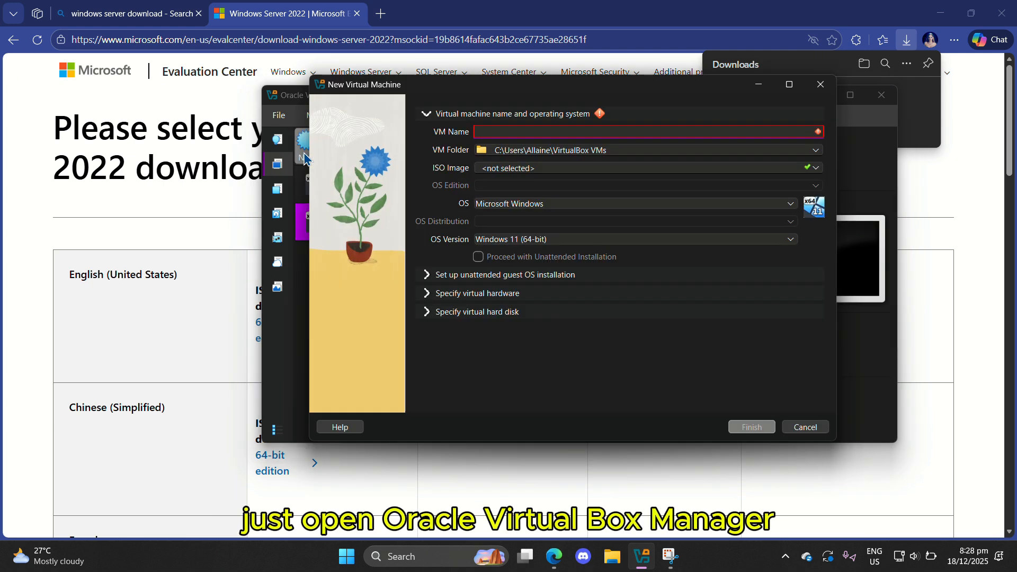
type("Microsoft ser")
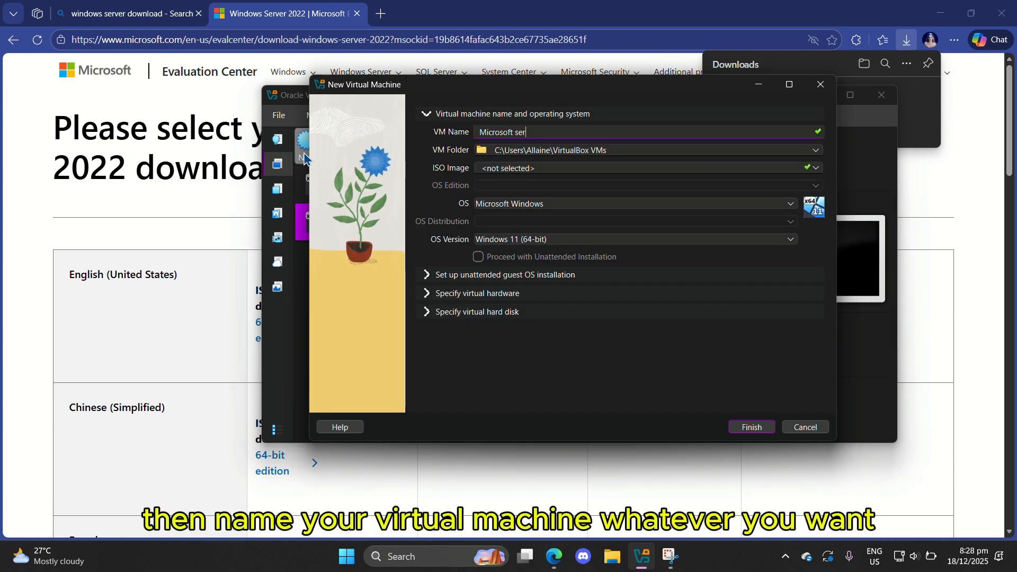
type("ver demo")
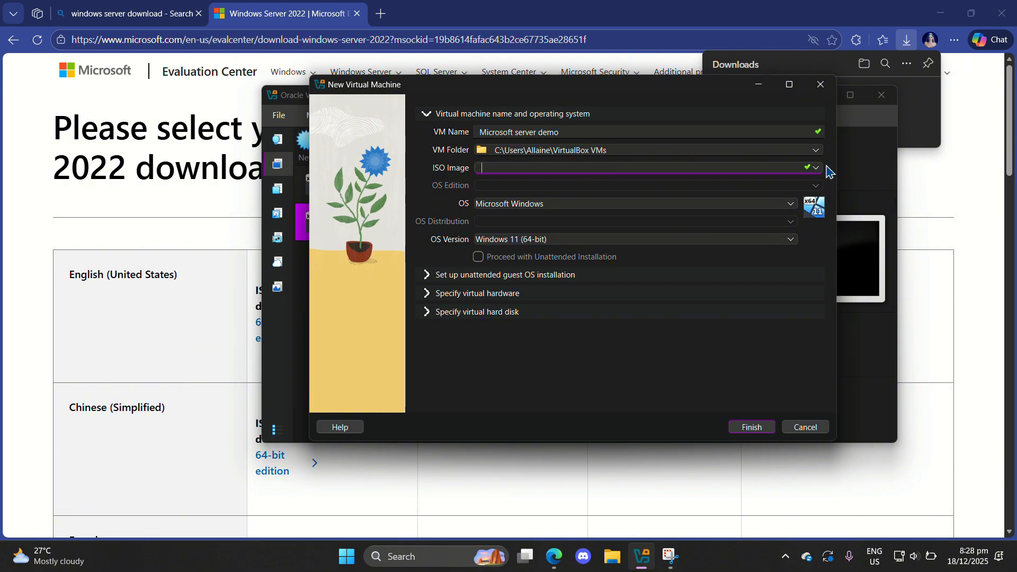
Step: Set the ISO image to the downloaded SERVER_EVAL_x64FRE_en-us file from Downloads
left_click(776, 167)
left_click(520, 193)
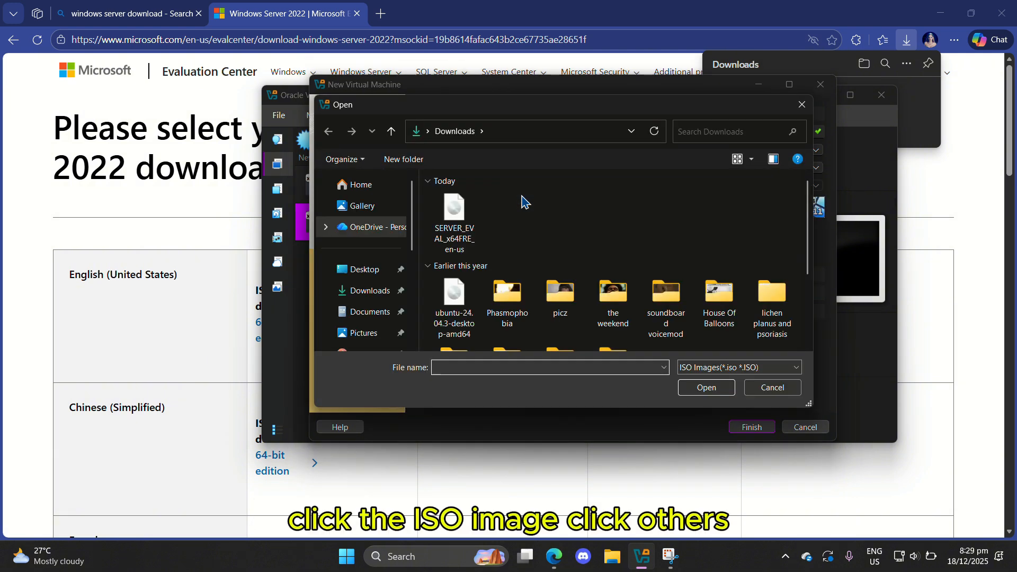
left_click(457, 232)
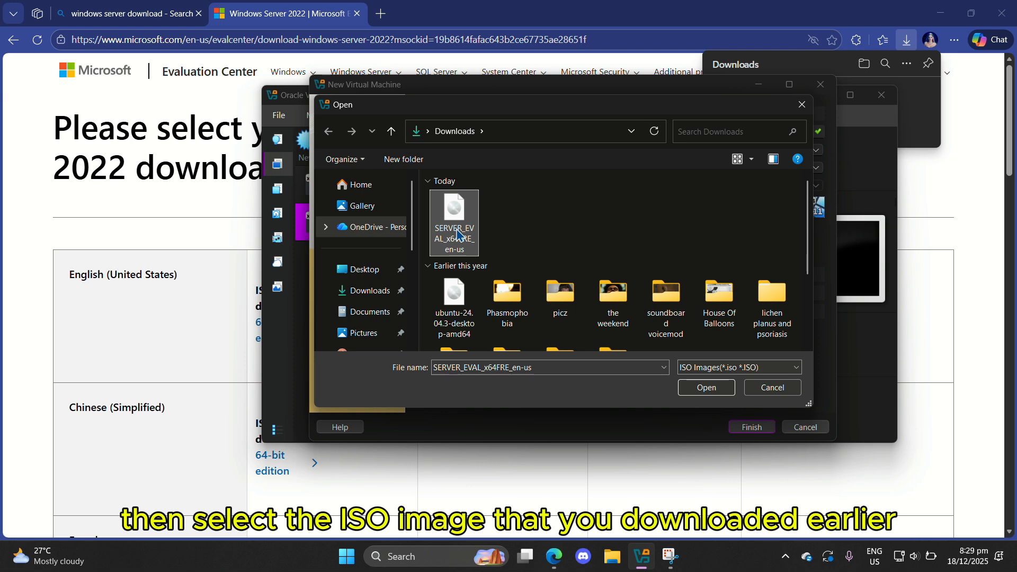
double_click(457, 232)
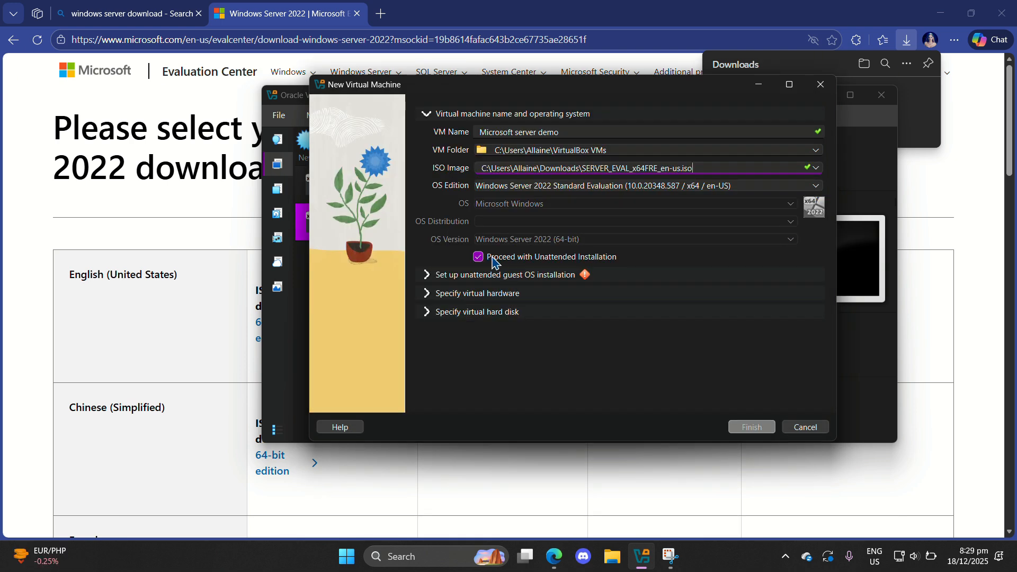
Step: Turn off Proceed with Unattended Installation and set the OS version to Windows Server 2025 (64-bit)
left_click(487, 257)
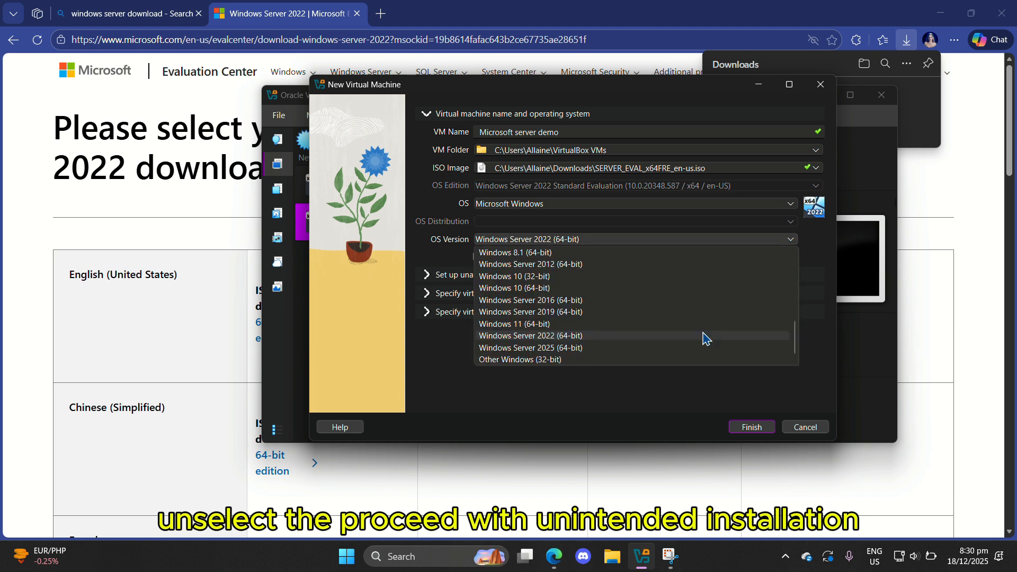
left_click(624, 349)
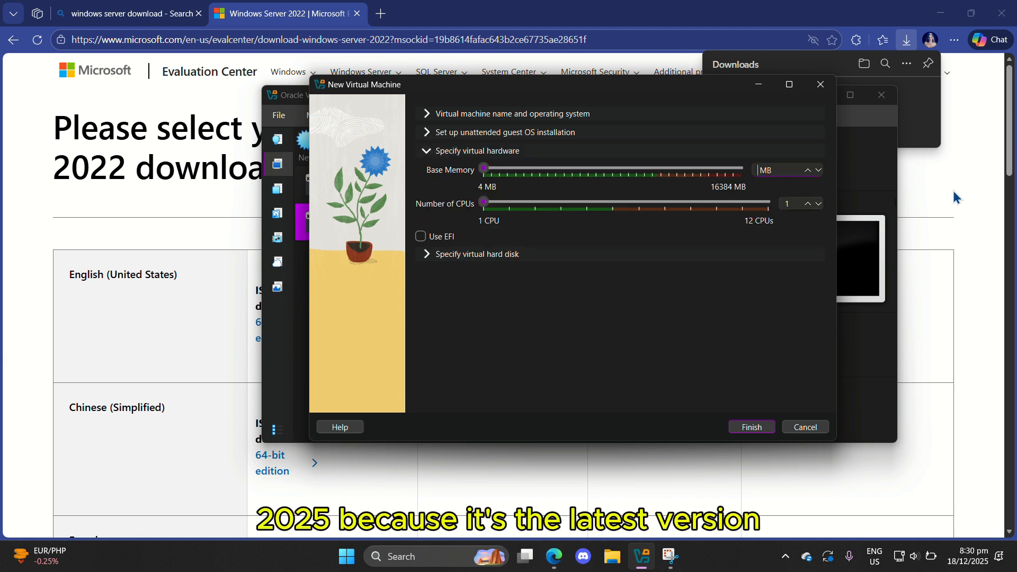
Step: Set base memory to 4096 MB and the number of CPUs to 3, then finish creating the VM
type("4096")
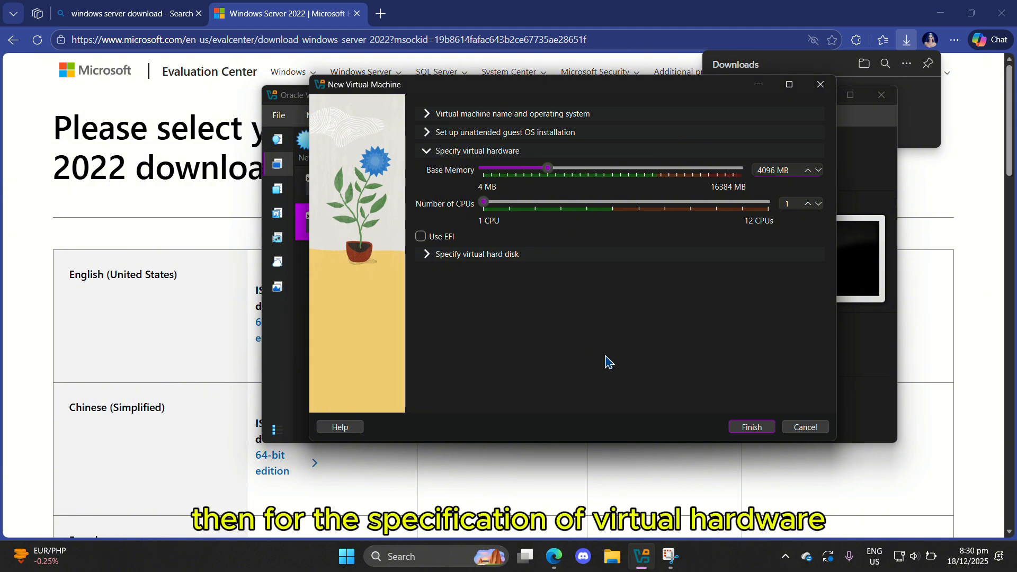
left_click_drag(487, 215, 544, 216)
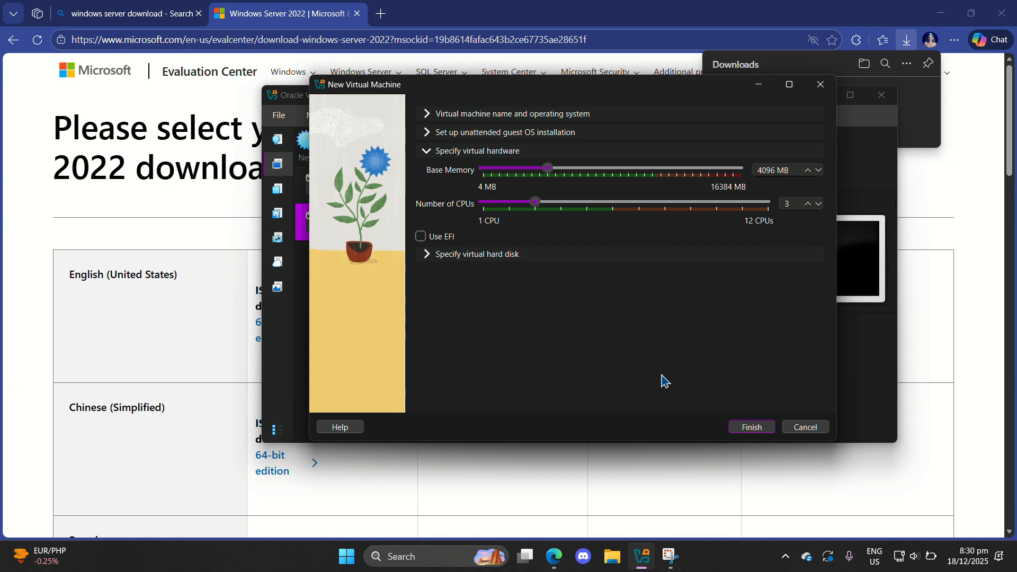
left_click(753, 428)
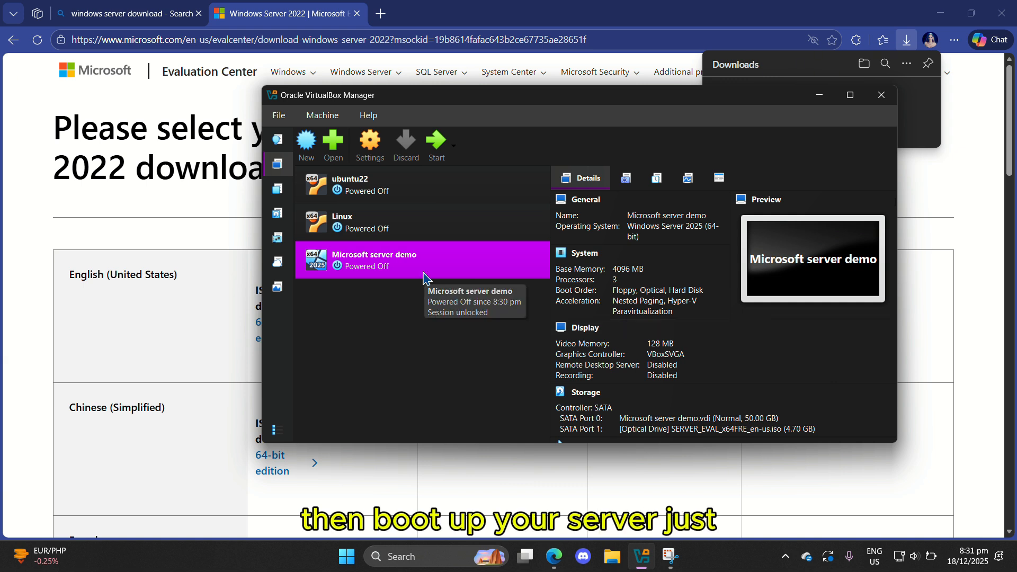
Step: Start the Microsoft server demo VM and switch its window to full-screen mode
left_click(441, 157)
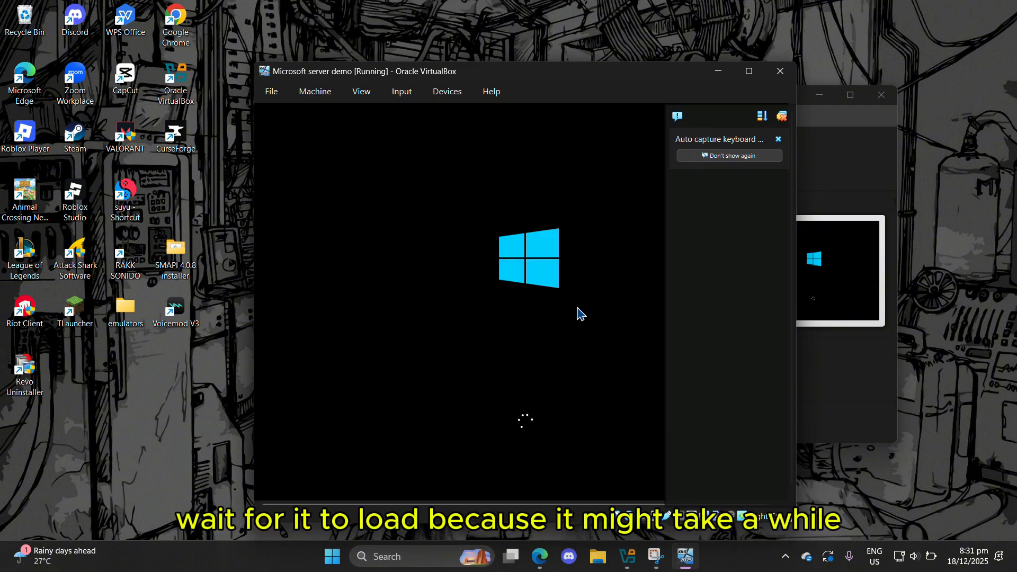
left_click(359, 95)
left_click(398, 112)
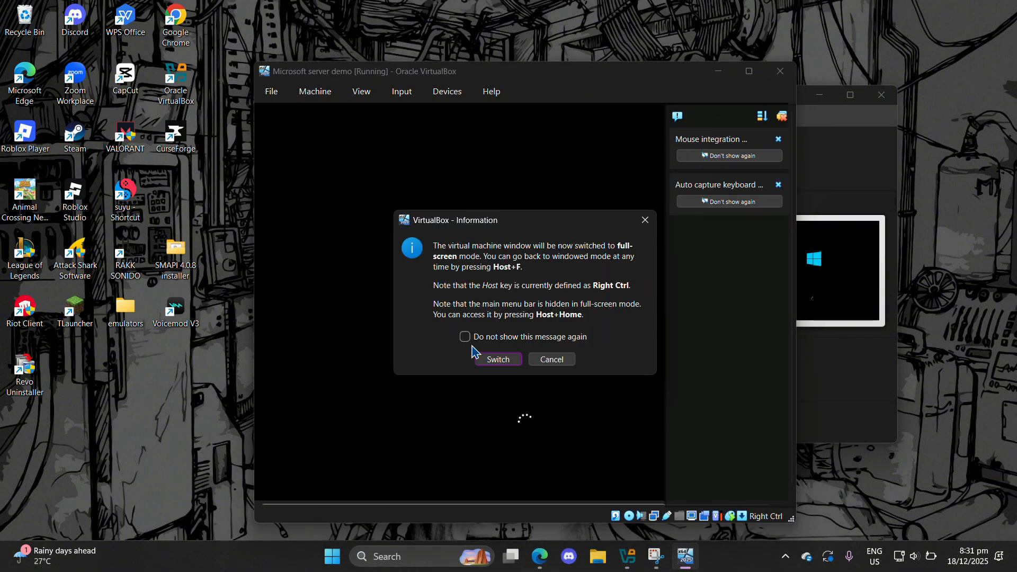
left_click(494, 359)
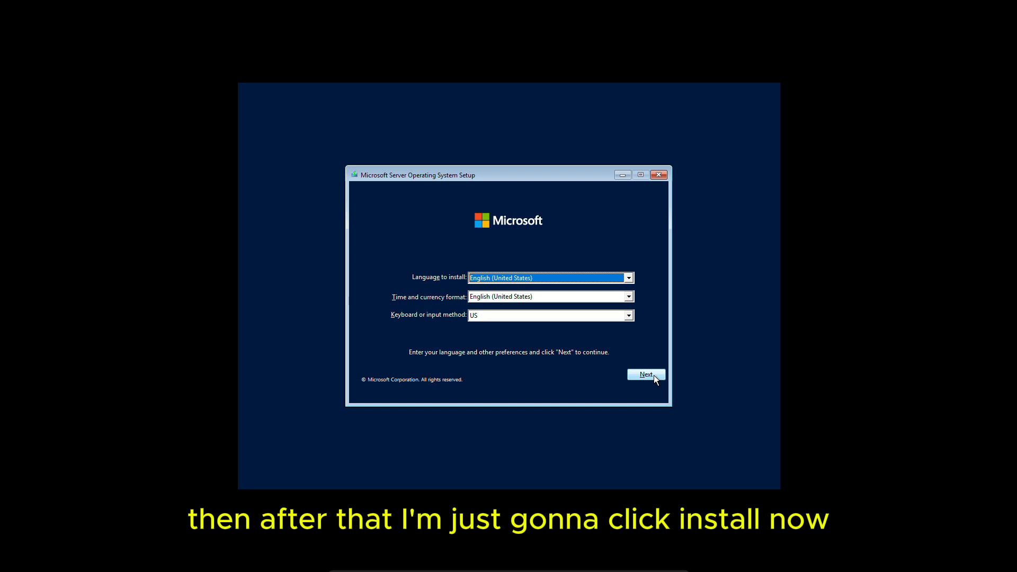
Step: Begin the installation and choose Windows Server 2022 Datacenter Evaluation (Desktop Experience)
left_click(654, 375)
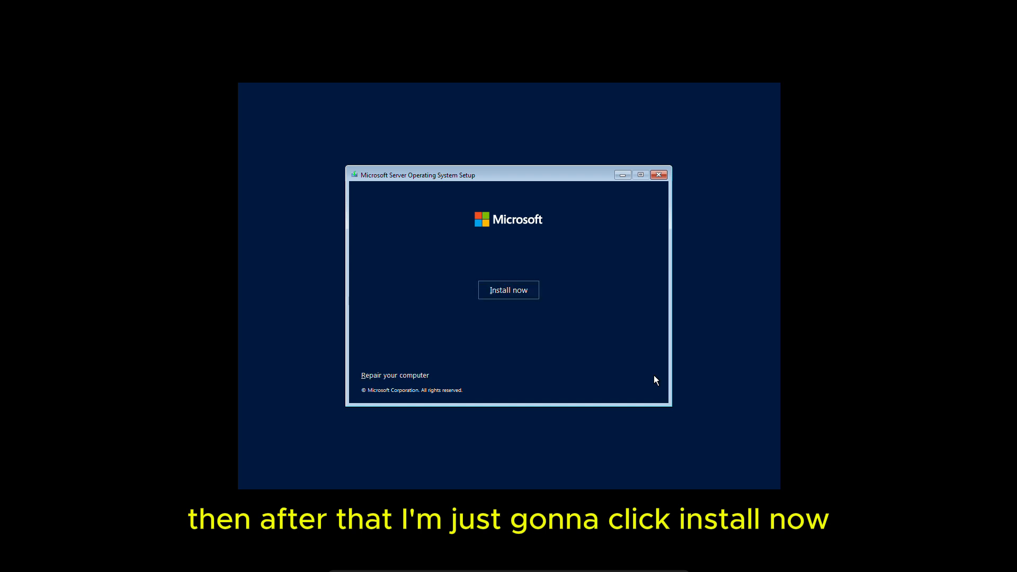
left_click(504, 290)
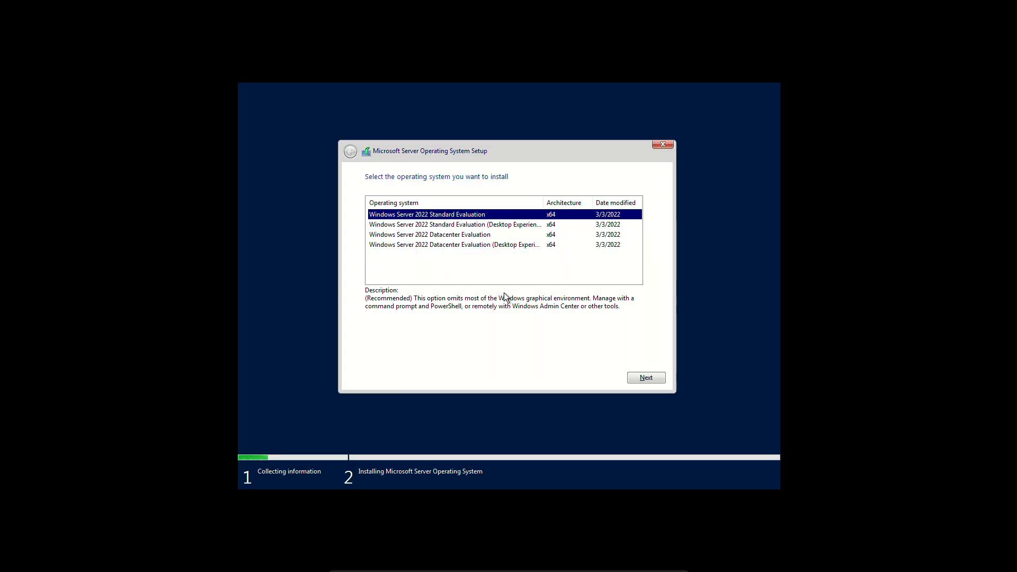
left_click(454, 246)
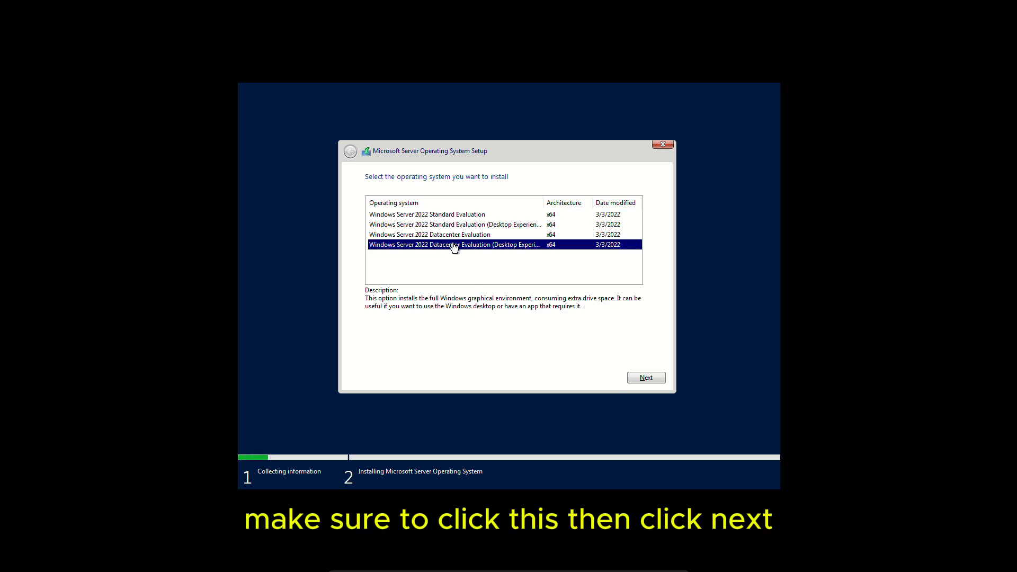
left_click(645, 376)
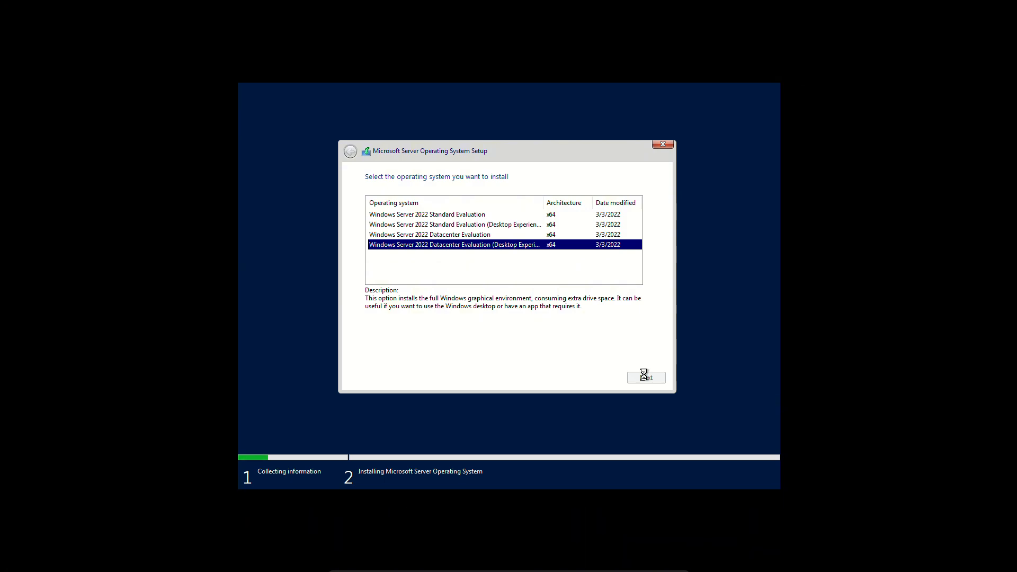
Step: Scroll through the license terms, accept them and continue
scroll(535, 297, "down", 15)
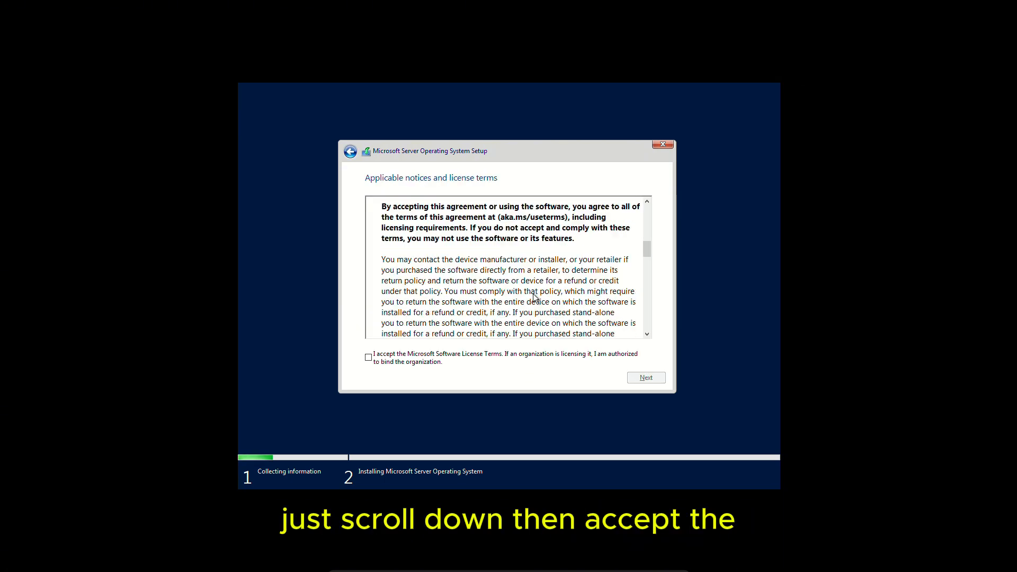
scroll(535, 298, "down", 10)
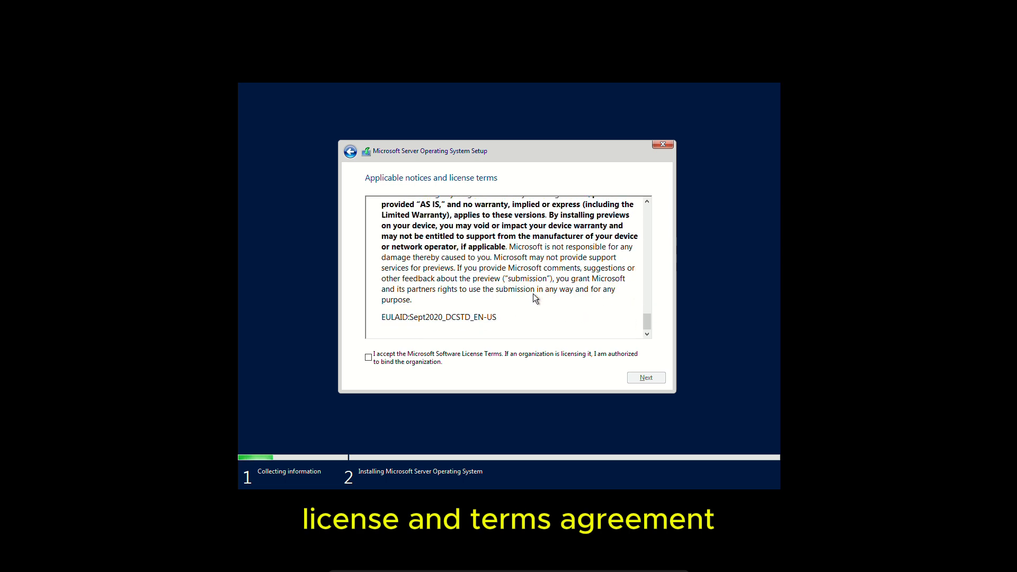
left_click(369, 358)
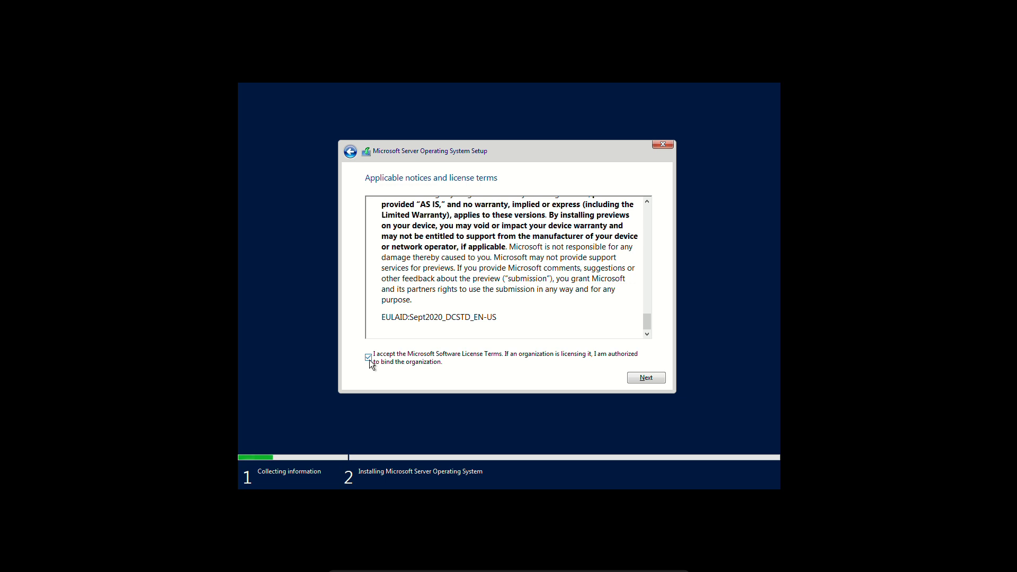
left_click(640, 374)
Step: Select Drive 0 Unallocated Space as the installation location and continue
left_click(492, 268)
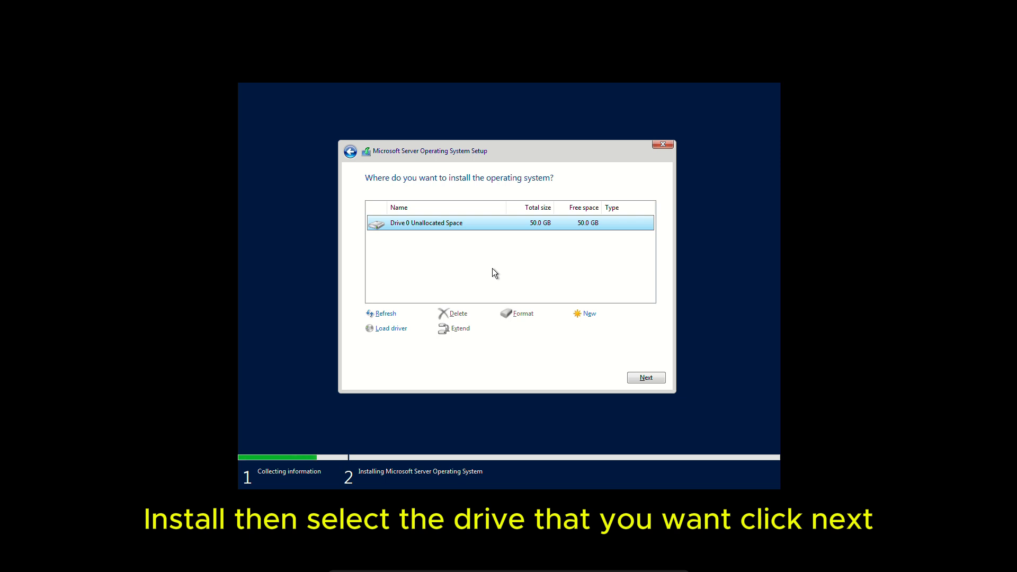
left_click(644, 377)
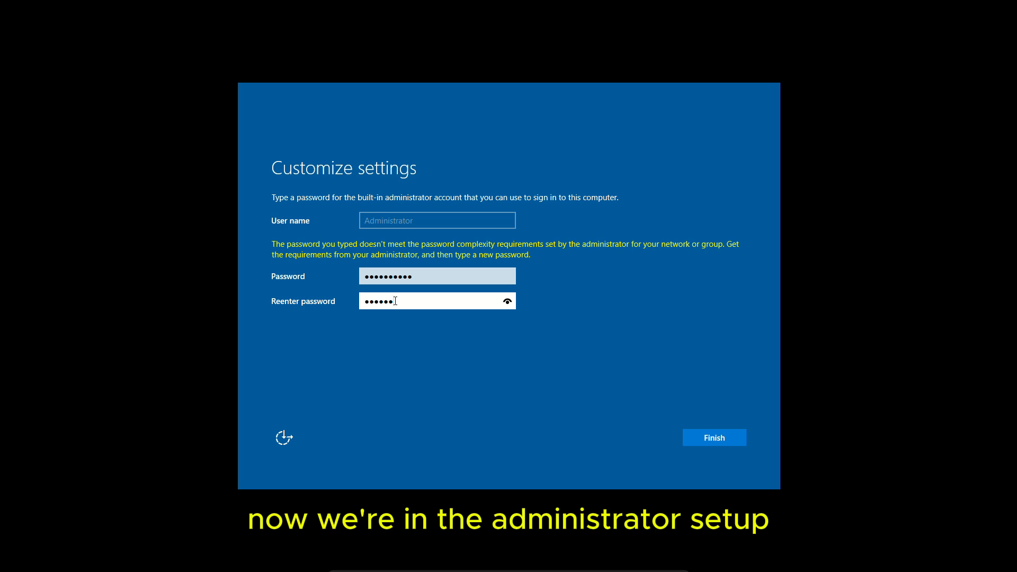
Step: Re-enter the administrator account password to match and finish the settings
type("word")
key("BackSpace")
key("BackSpace")
key("BackSpace")
key("BackSpace")
key("BackSpace")
key("BackSpace")
key("BackSpace")
key("BackSpace")
key("BackSpace")
key("BackSpace")
key("BackSpace")
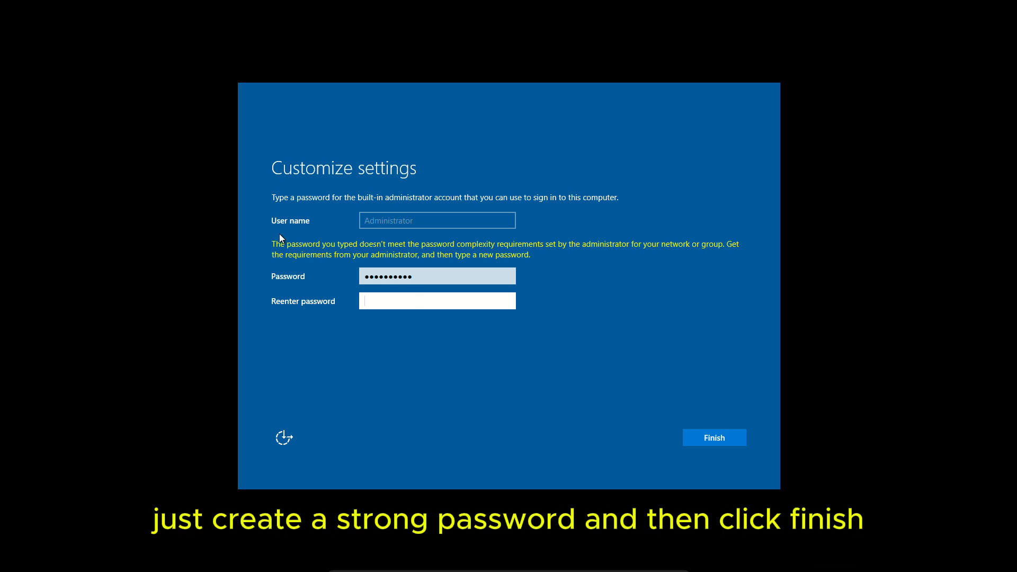
type("Passwo")
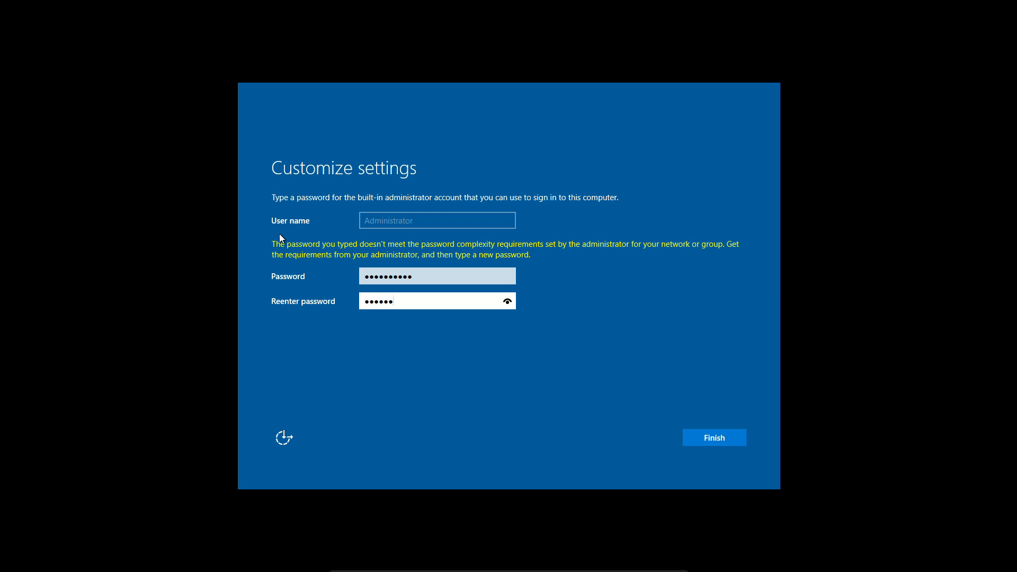
type("rd12")
key("Return")
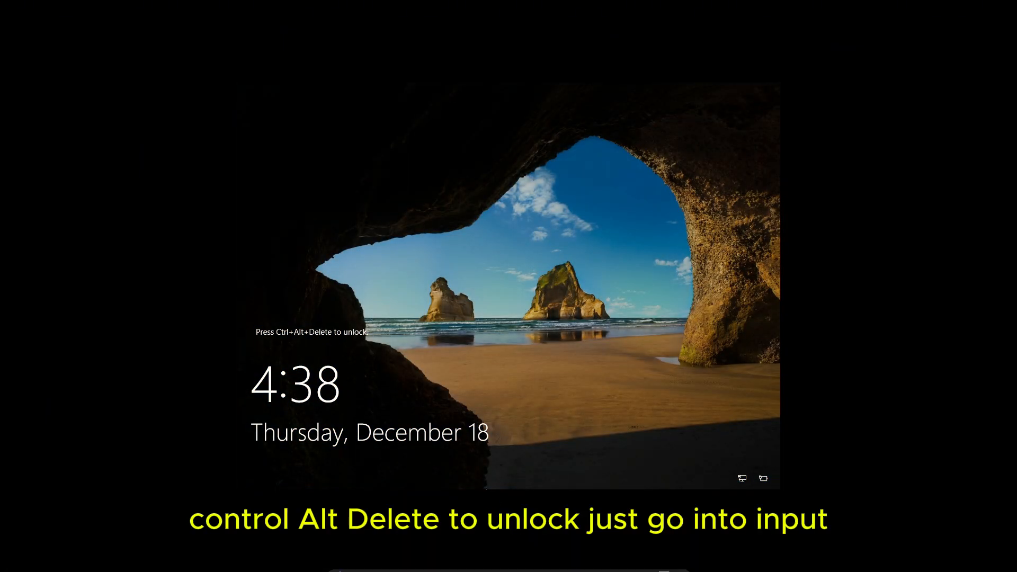
Step: Send Ctrl-Alt-Del to the VM to unlock the sign-in screen
left_click(458, 566)
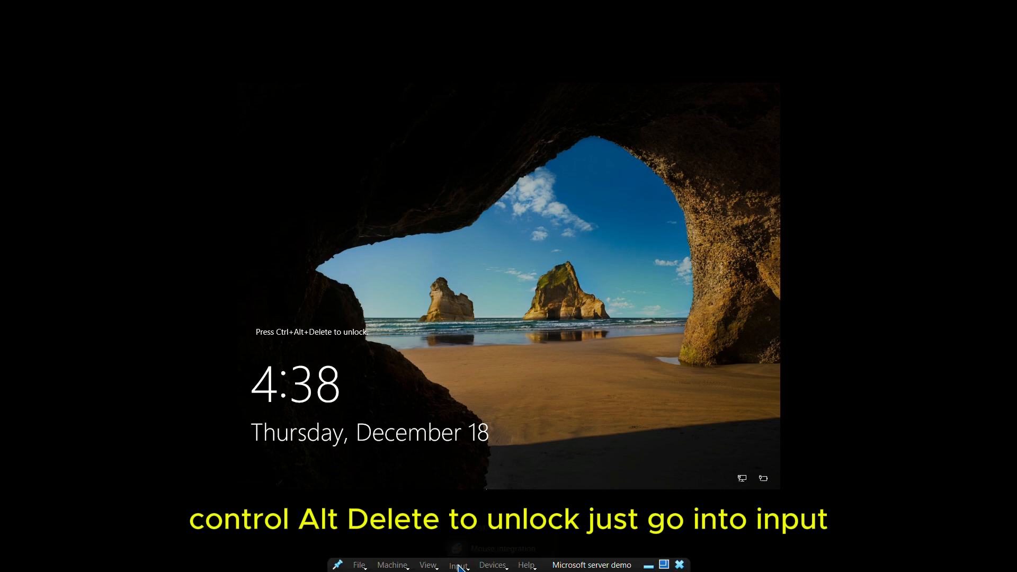
mouse_move(509, 536)
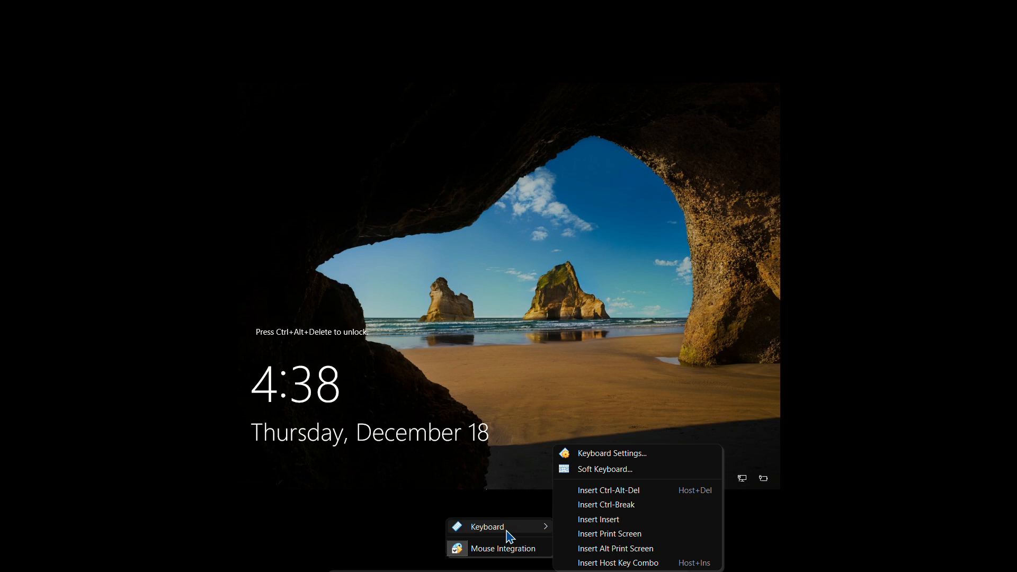
left_click(604, 490)
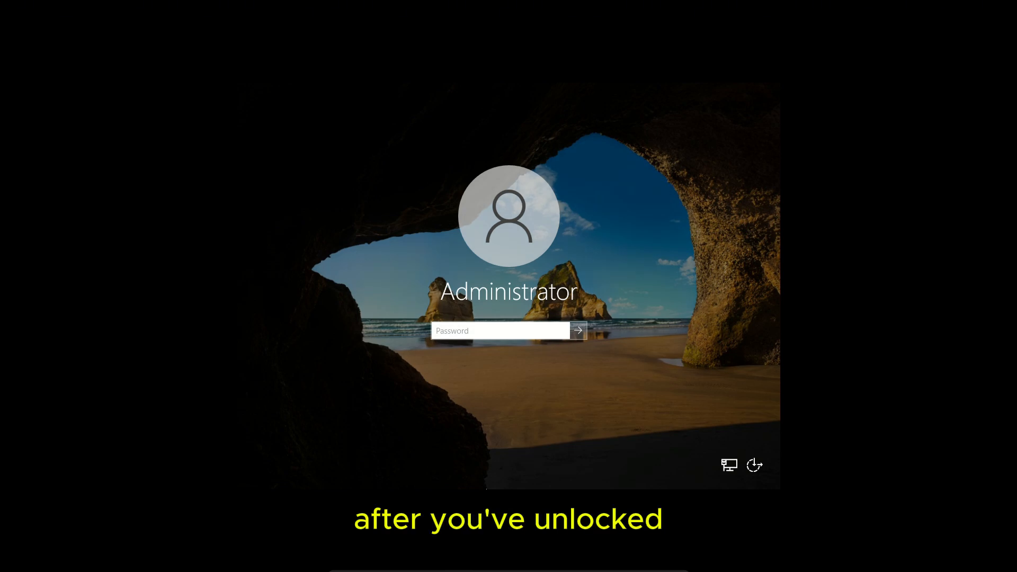
Step: Sign in as Administrator with the account password
type("**********")
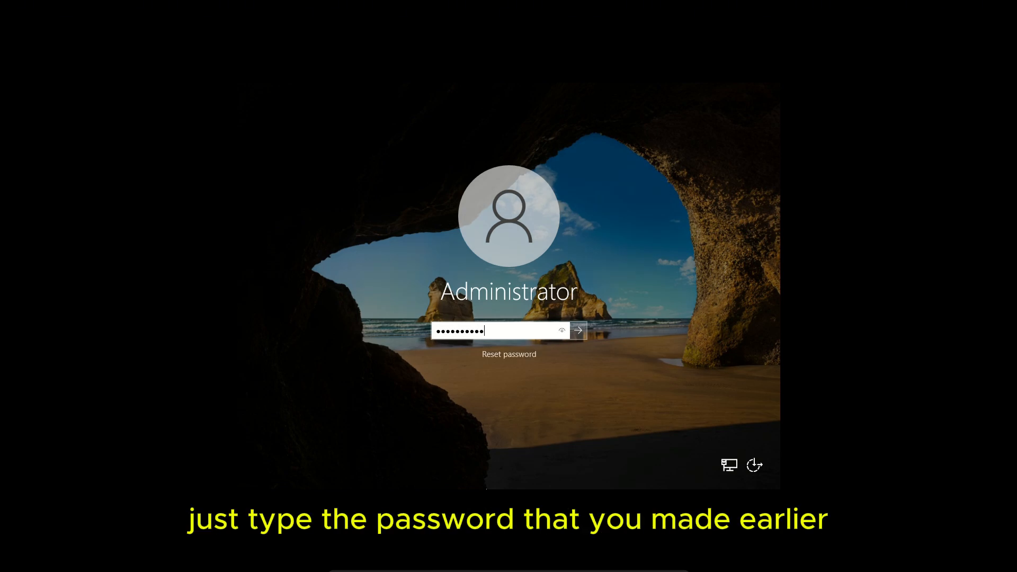
key("Return")
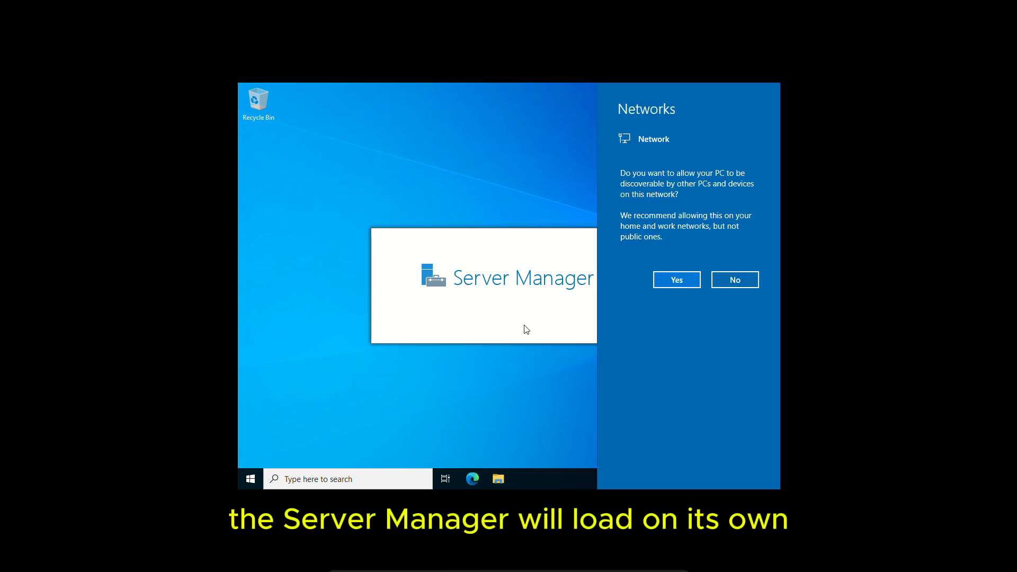
Step: Decline network discovery and open the Add Roles and Features wizard
left_click(735, 280)
left_click(670, 112)
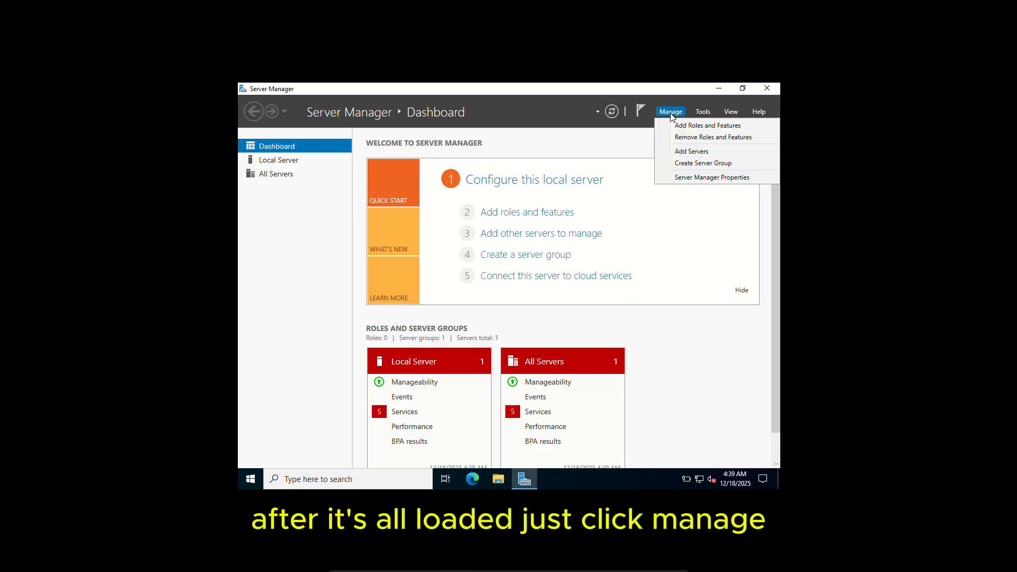
left_click(688, 125)
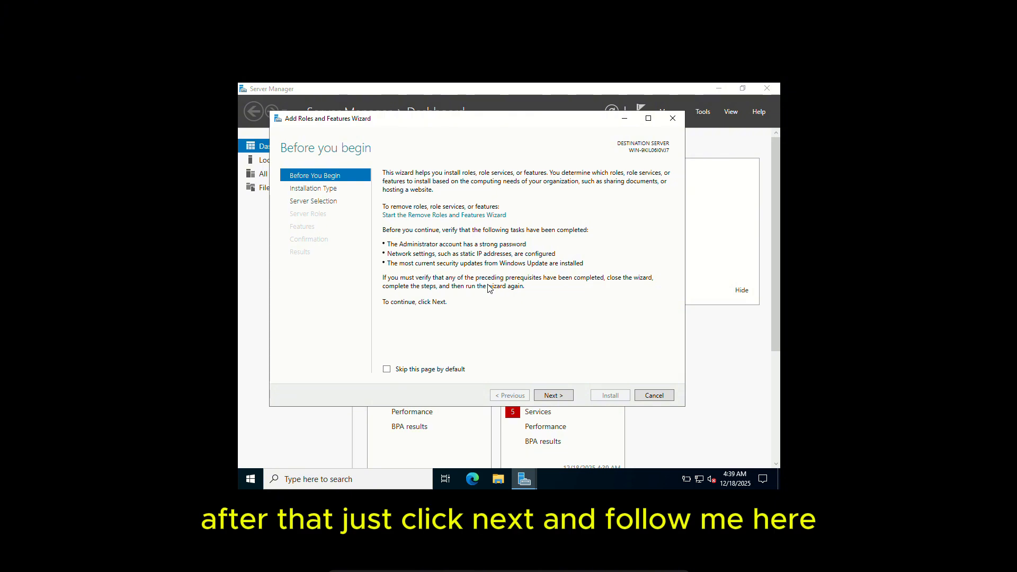
Step: Choose a role-based installation on the local server and select the Active Directory Domain Services role
left_click(548, 396)
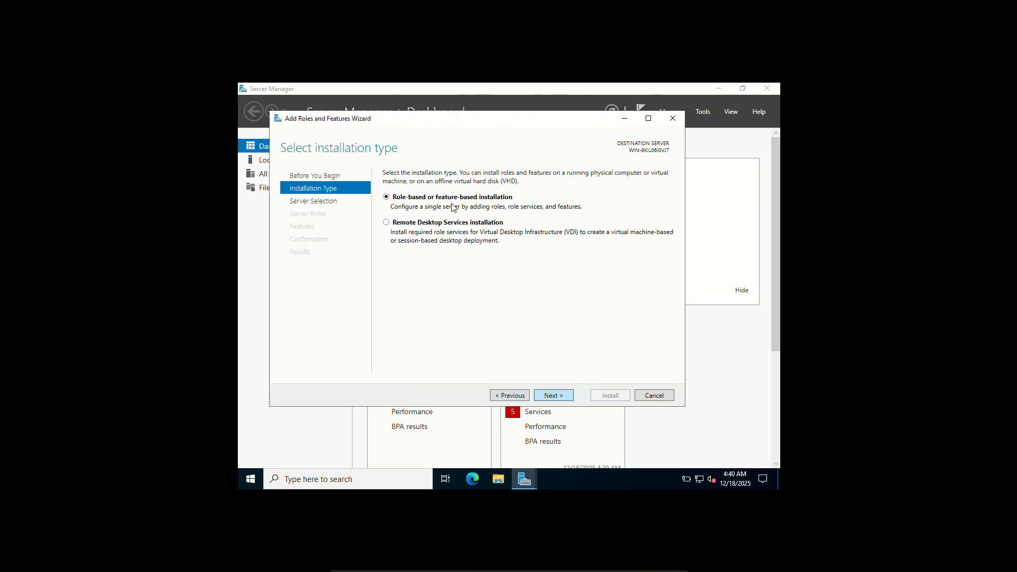
left_click(559, 397)
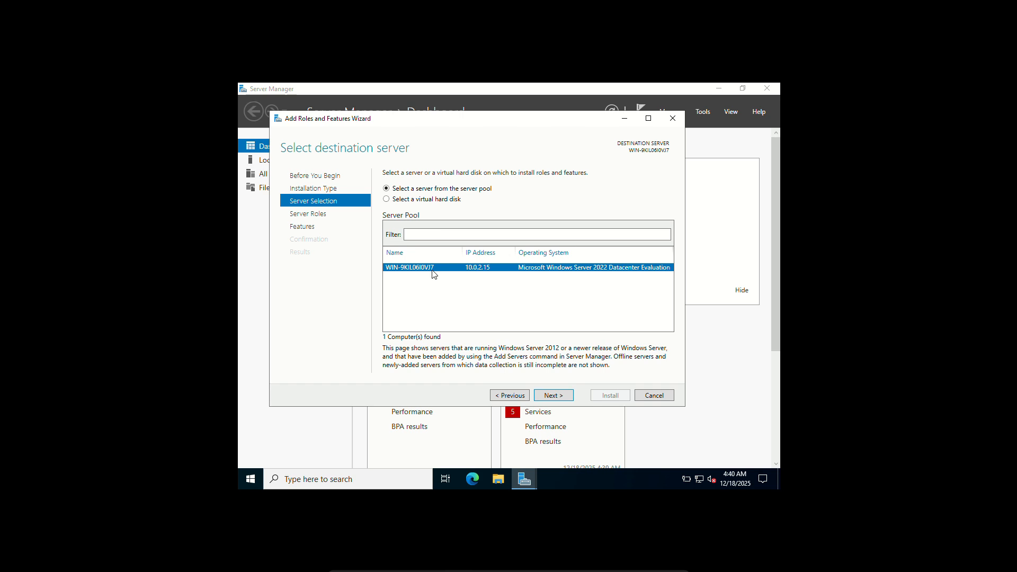
left_click(548, 397)
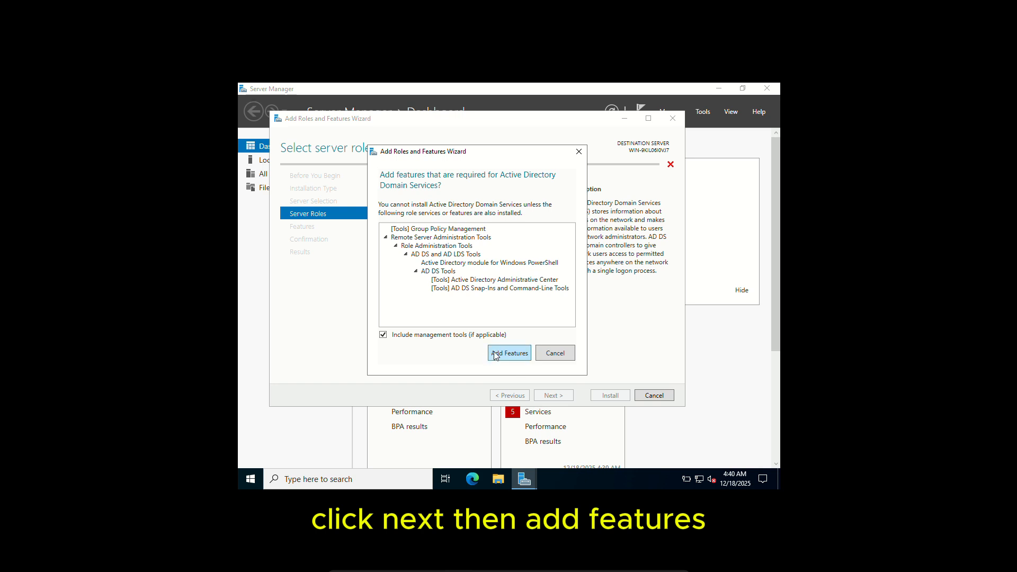
left_click(496, 354)
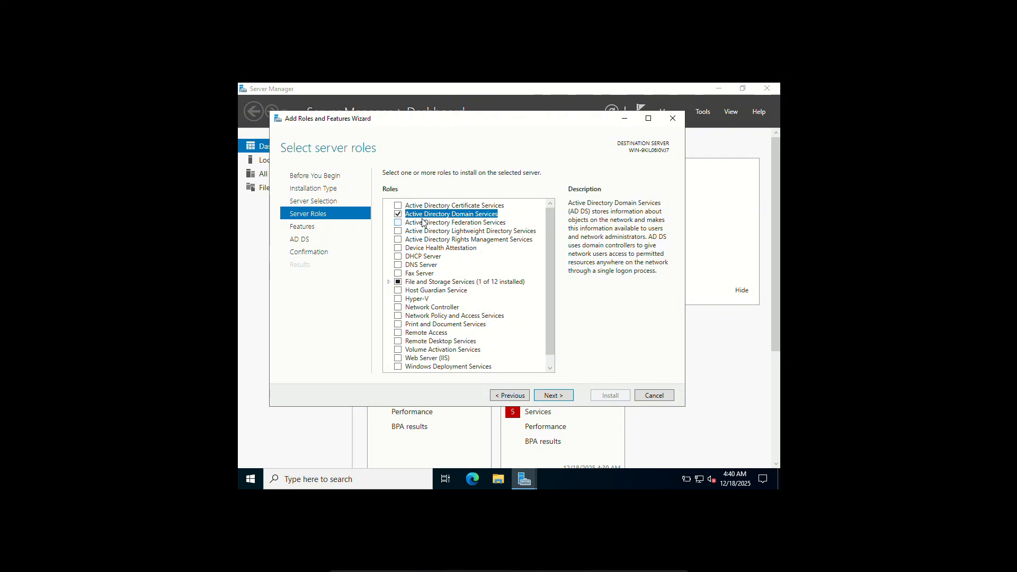
left_click(556, 397)
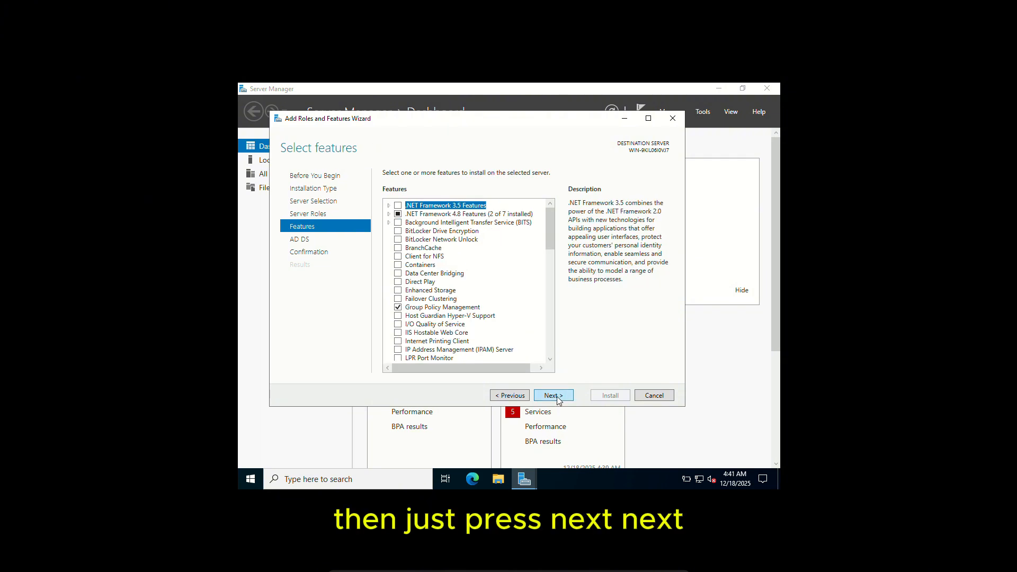
Step: Keep the default features and install the Active Directory Domain Services role
left_click(556, 396)
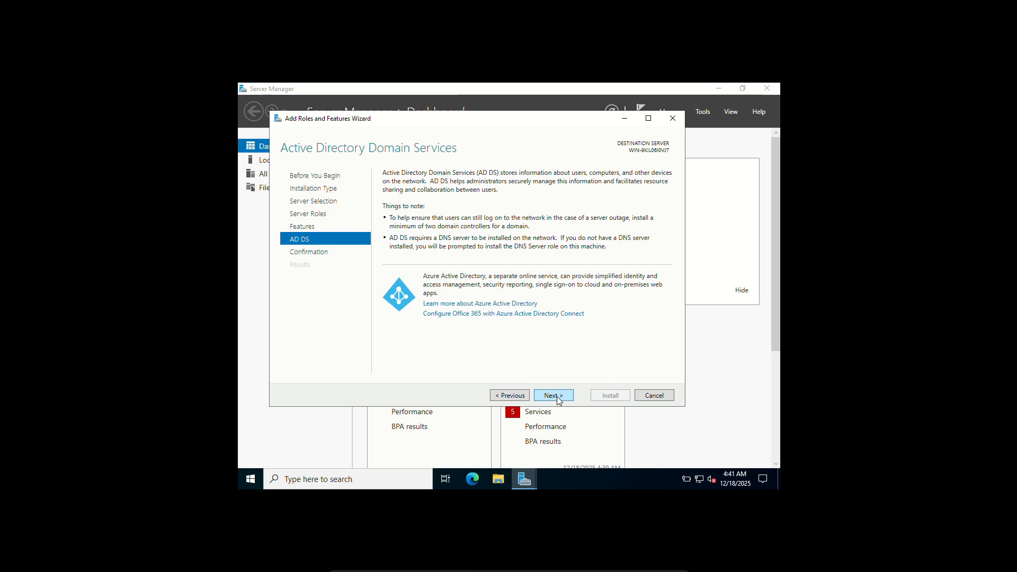
left_click(557, 396)
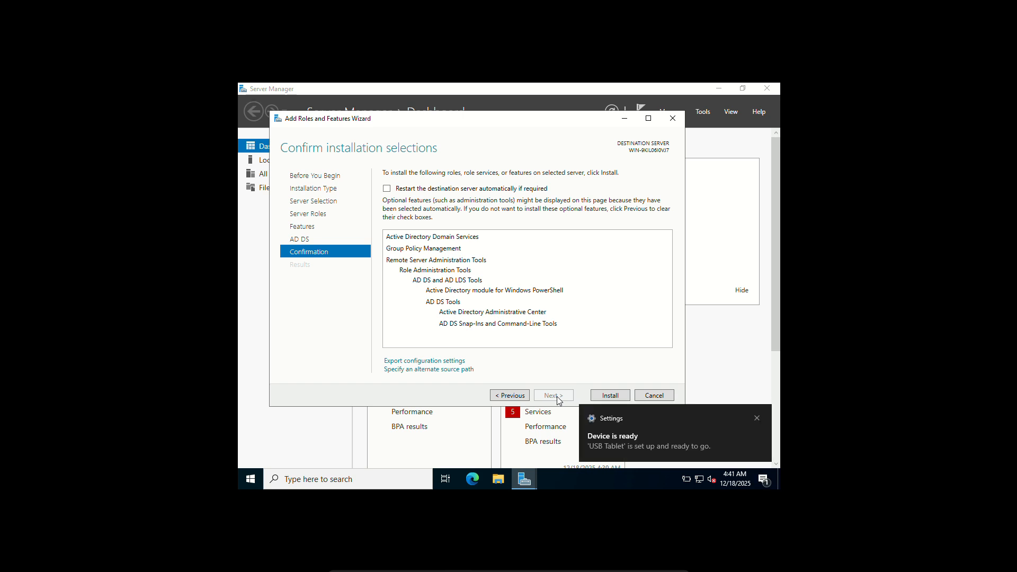
left_click(607, 397)
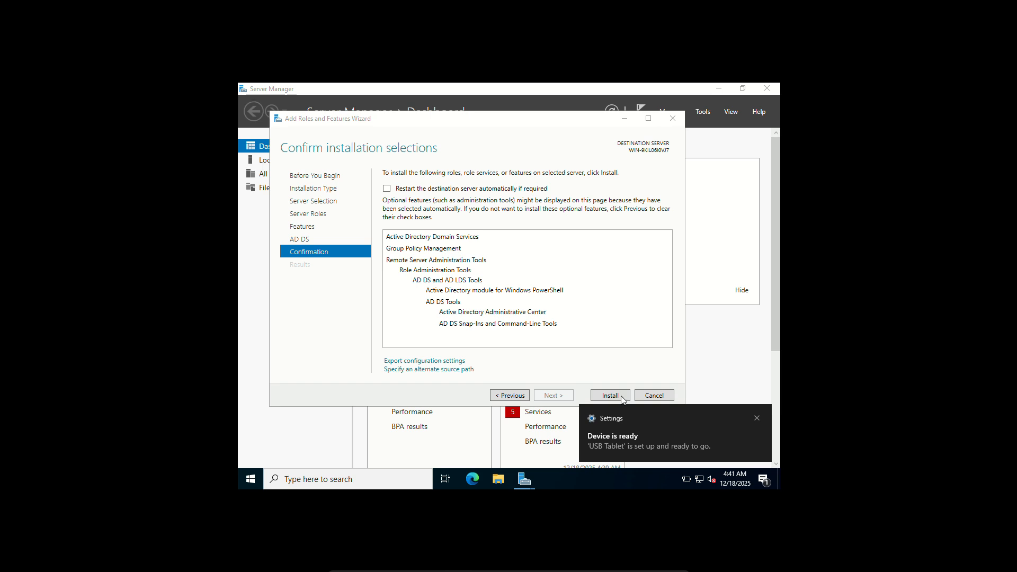
left_click(597, 365)
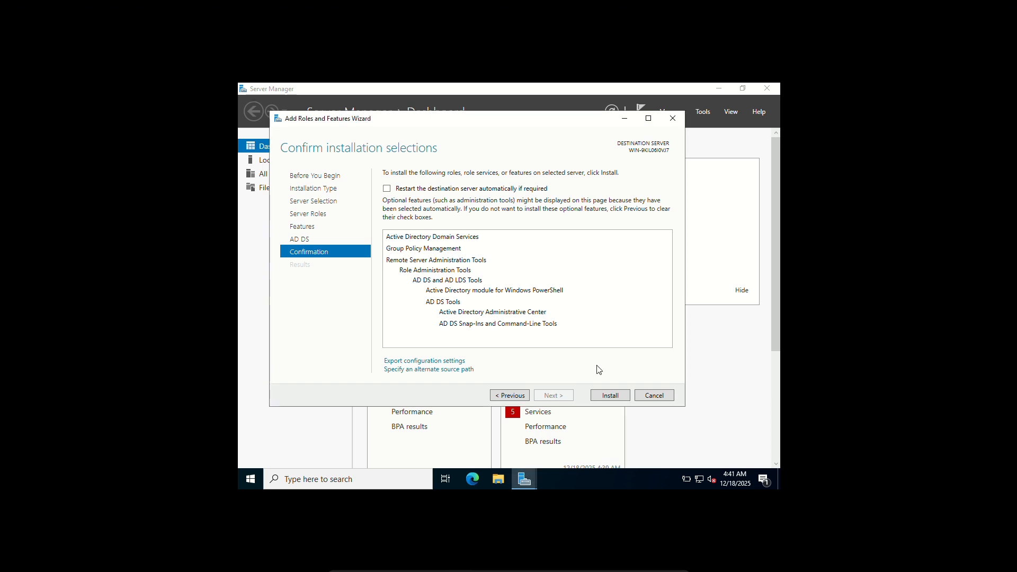
left_click(609, 396)
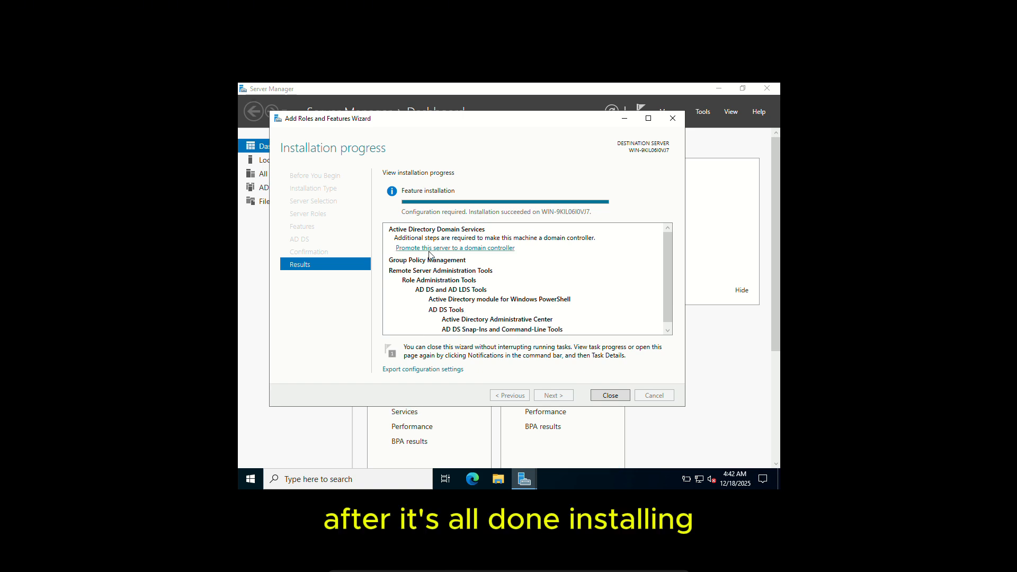
Step: Promote the server to a domain controller by adding a new forest with root domain ad.domain.com
left_click(468, 249)
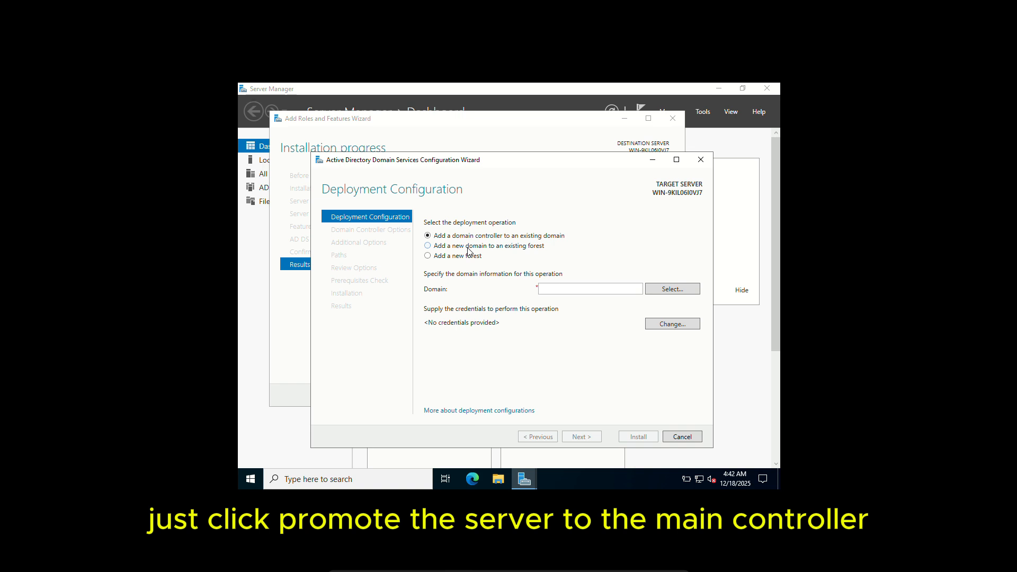
left_click(439, 256)
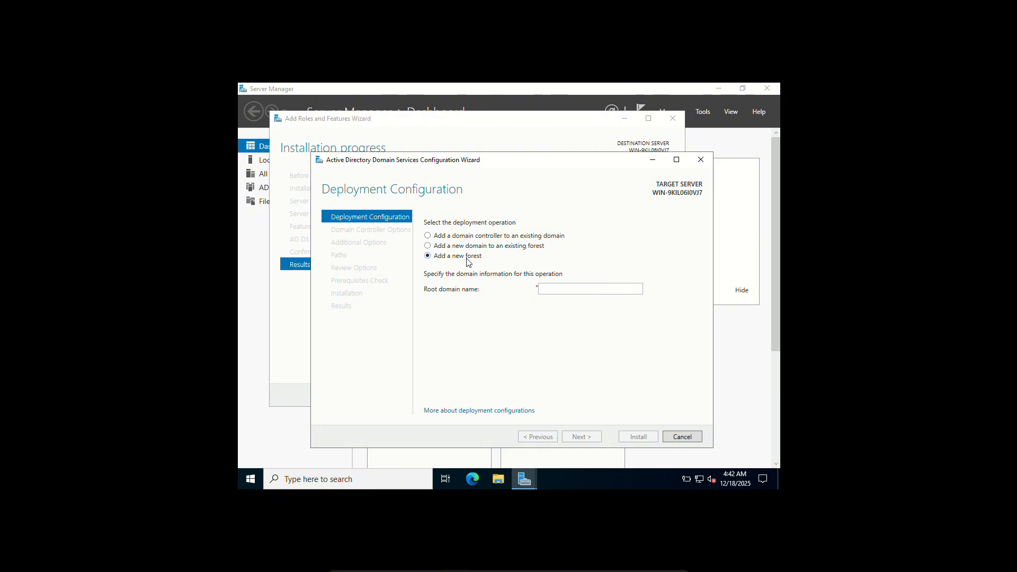
left_click(557, 291)
type("ad.domain")
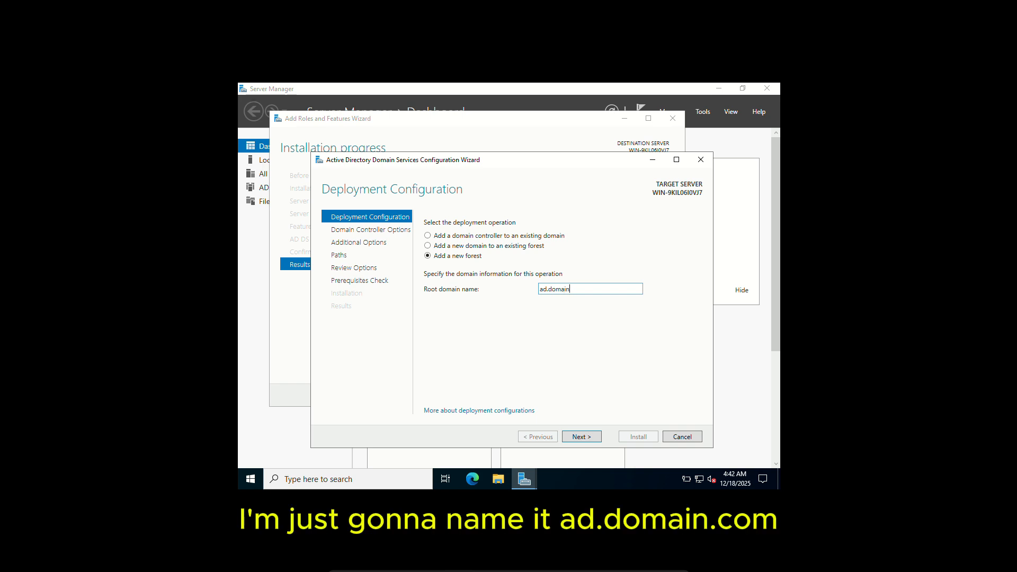
type(".com")
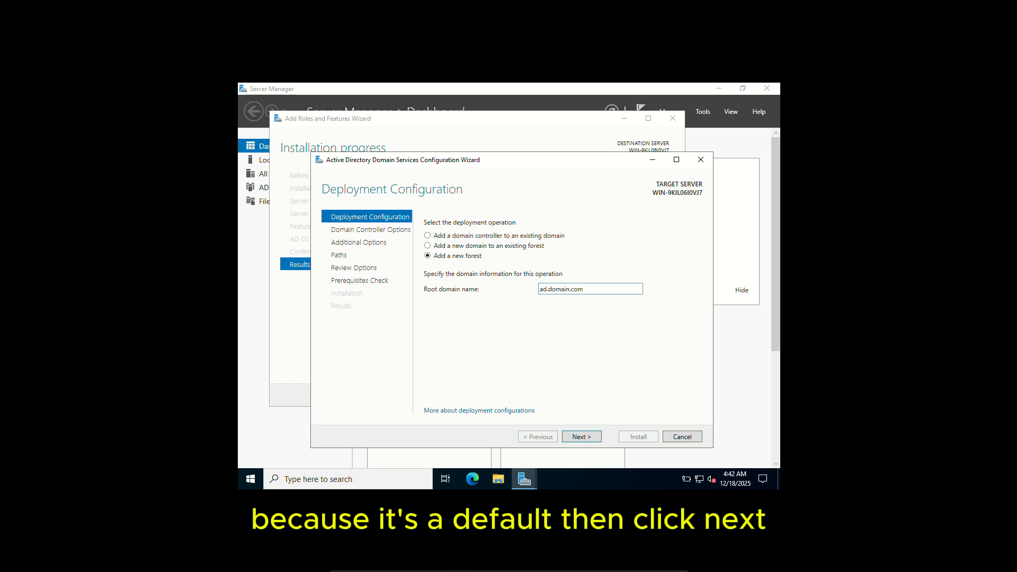
left_click(578, 438)
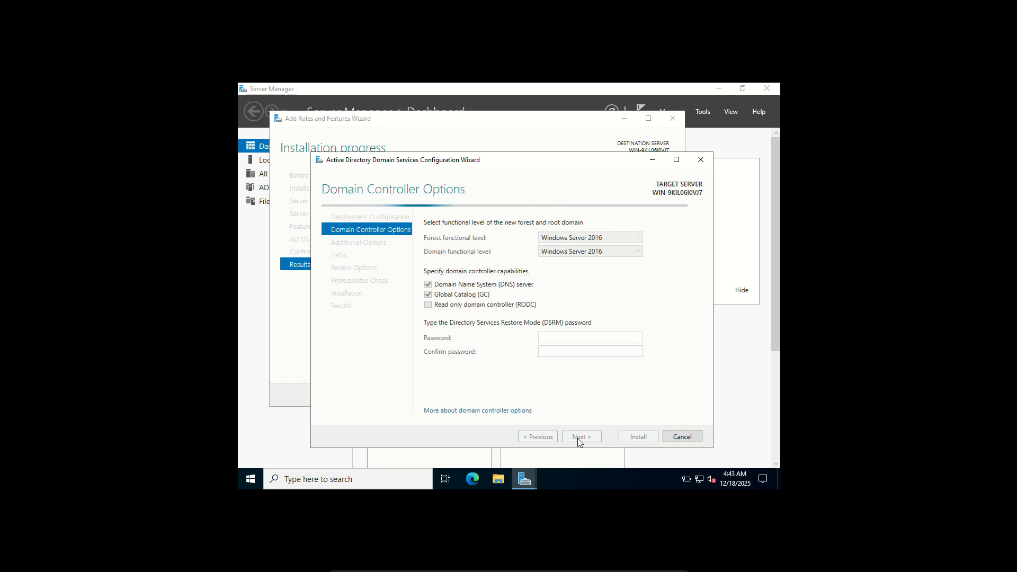
Step: Enter and confirm the Directory Services Restore Mode password, then continue
type("••••••••")
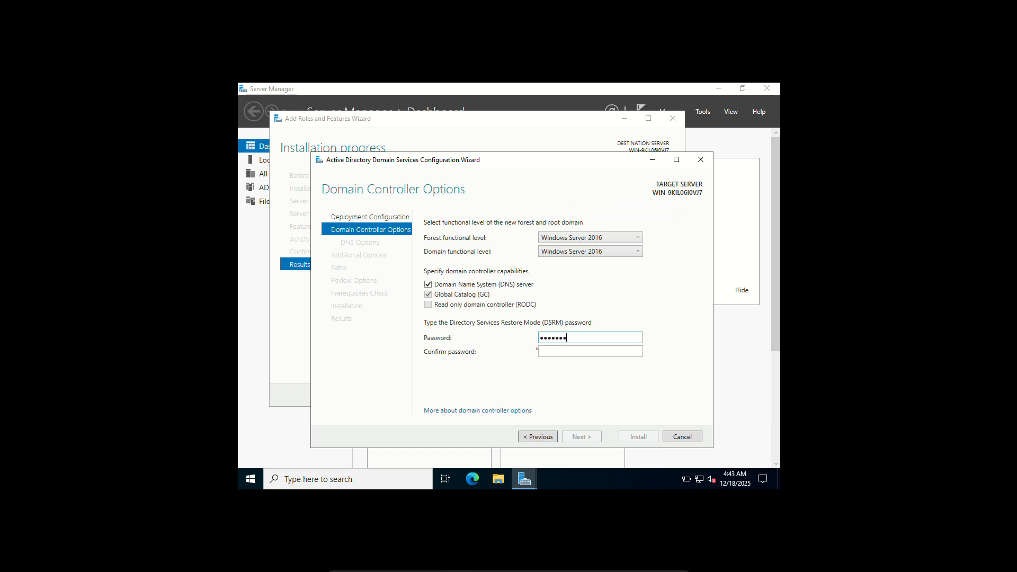
type("•••")
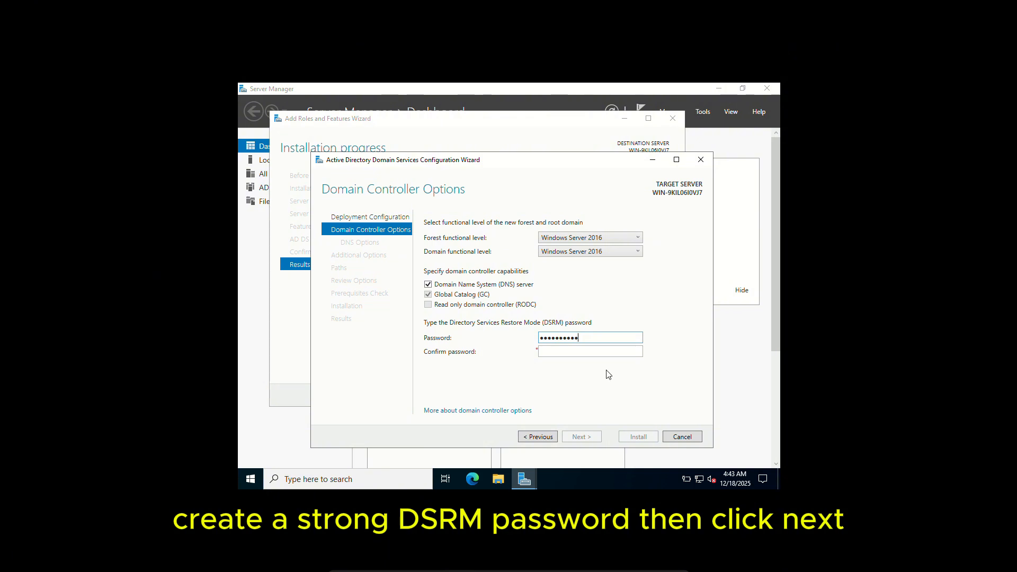
left_click(592, 354)
type("•••")
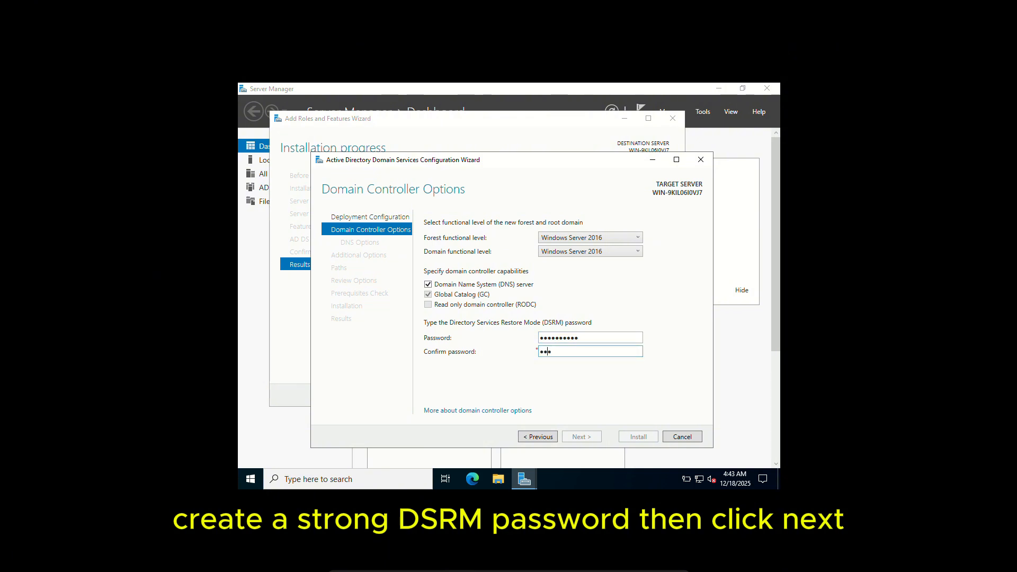
type("•••••••")
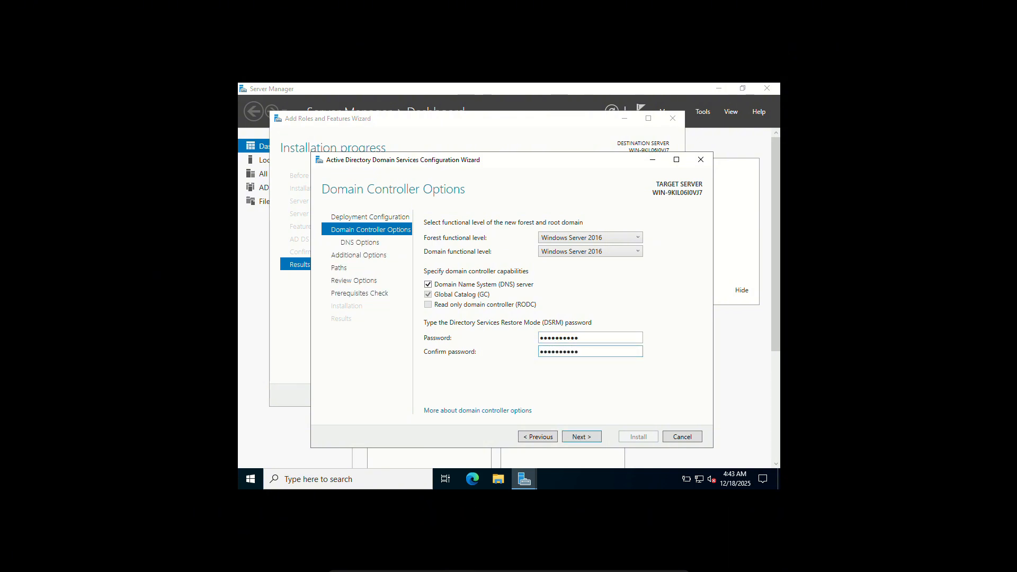
left_click(583, 438)
left_click(583, 438)
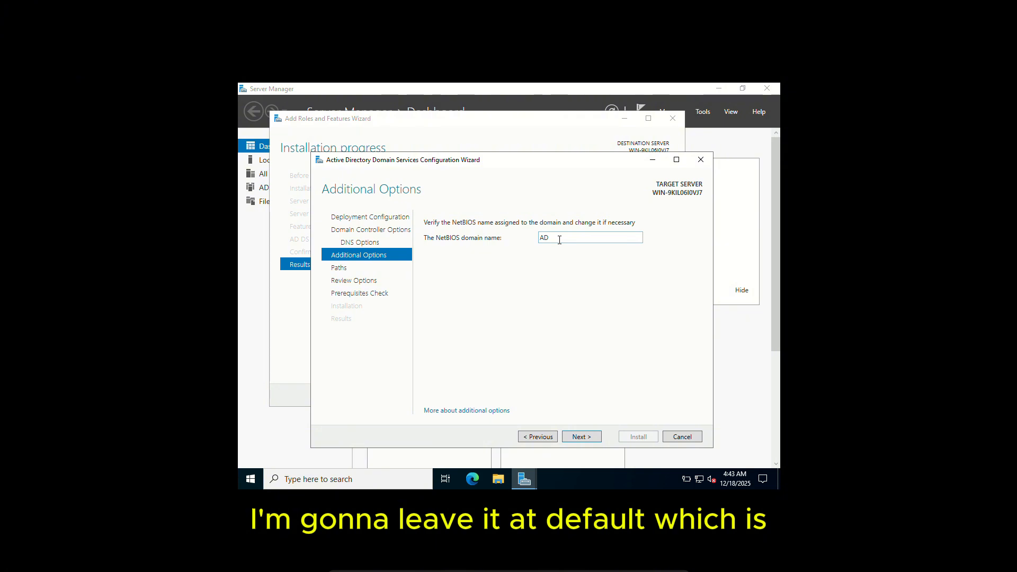
Step: Keep the default NetBIOS name and folder paths, then install the domain controller configuration and dismiss the sign-out notice
left_click(597, 437)
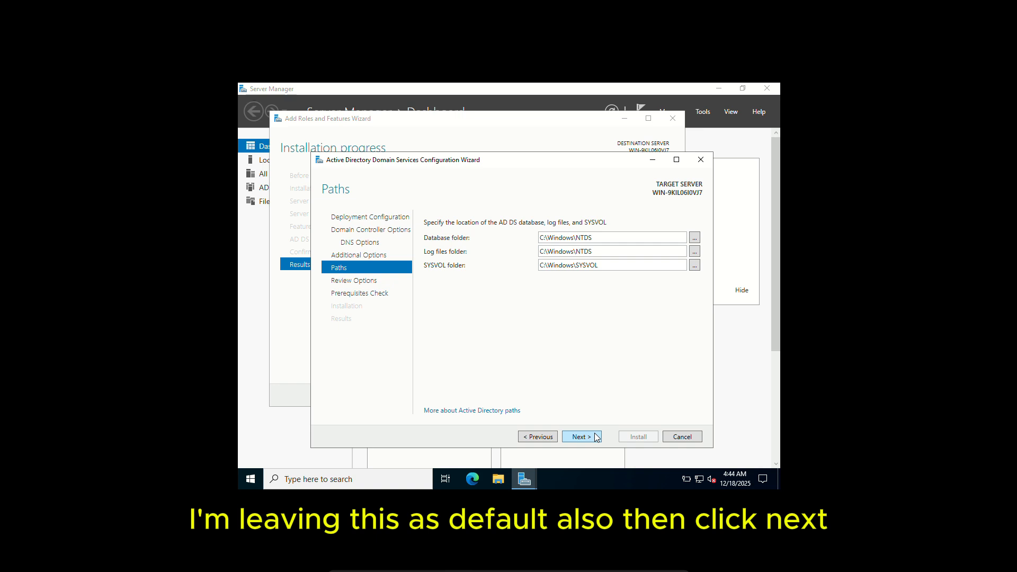
left_click(582, 437)
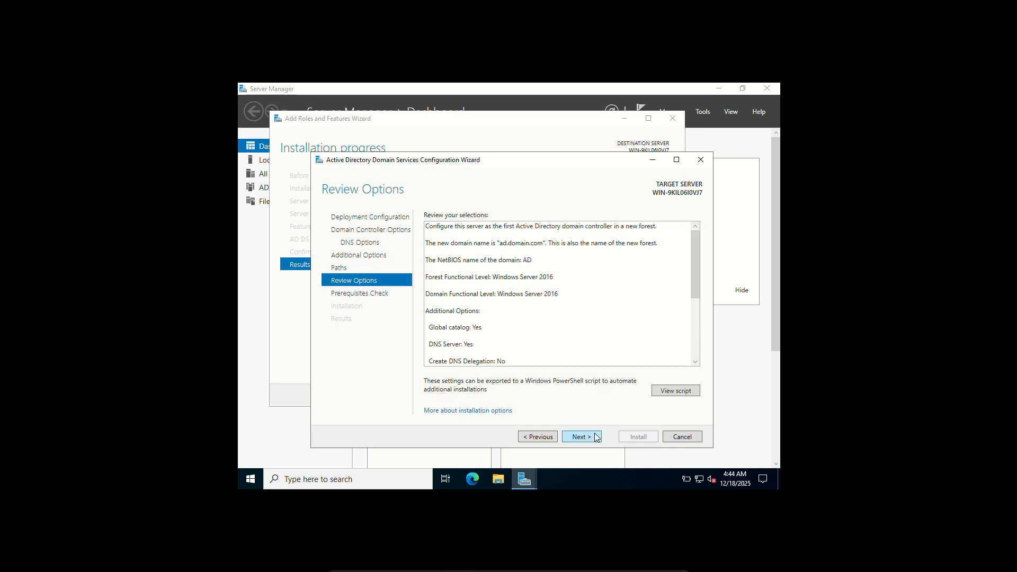
left_click(597, 437)
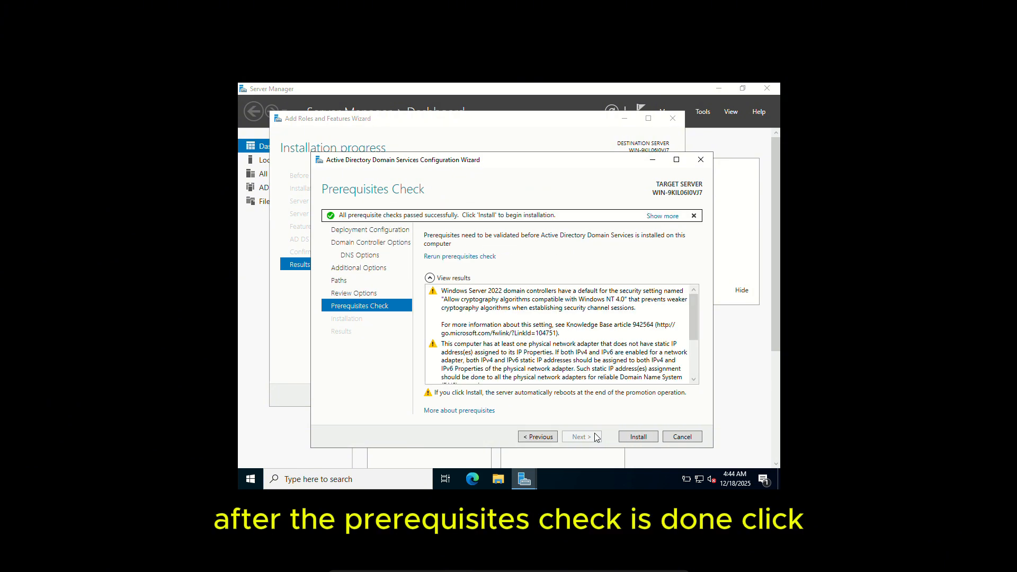
left_click(638, 440)
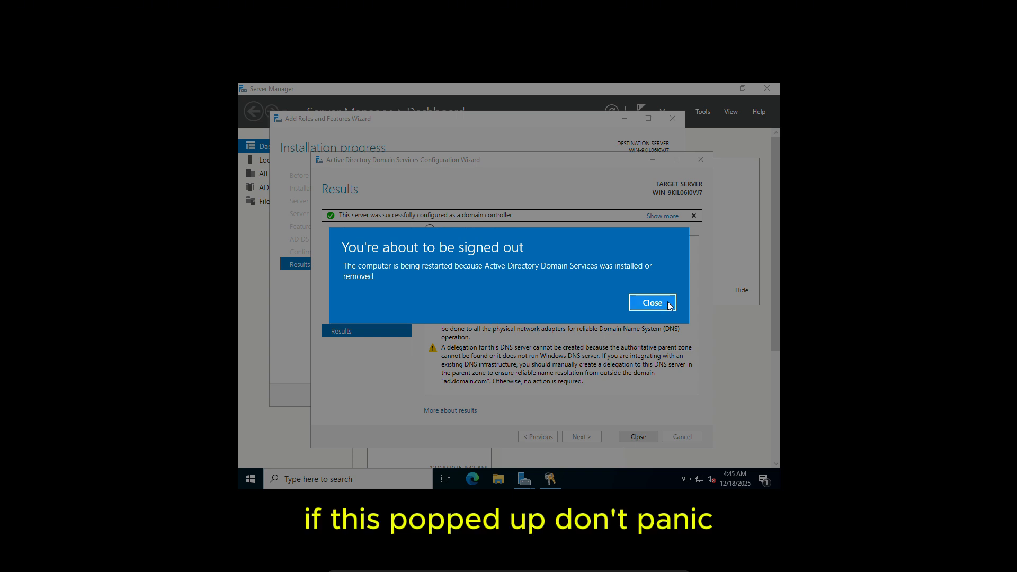
left_click(652, 302)
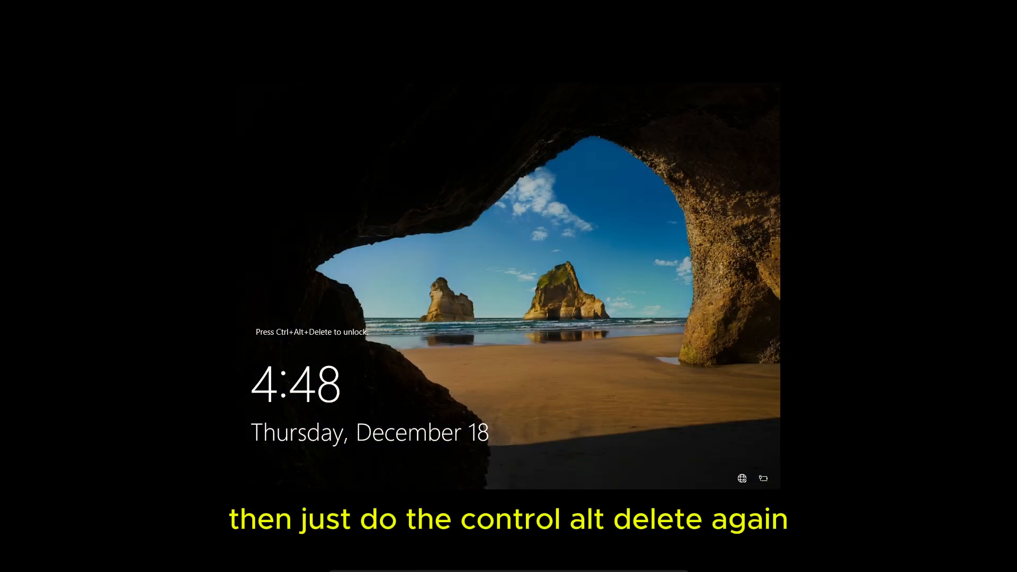
Step: Send Ctrl-Alt-Del to the VM and sign in as AD\Administrator with the account password
mouse_move(441, 562)
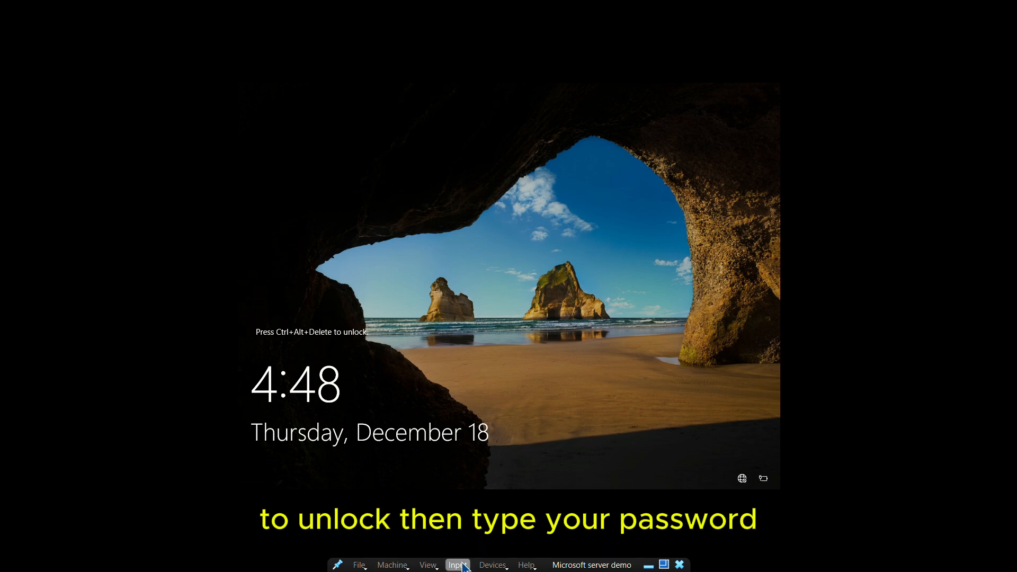
left_click(459, 565)
mouse_move(492, 530)
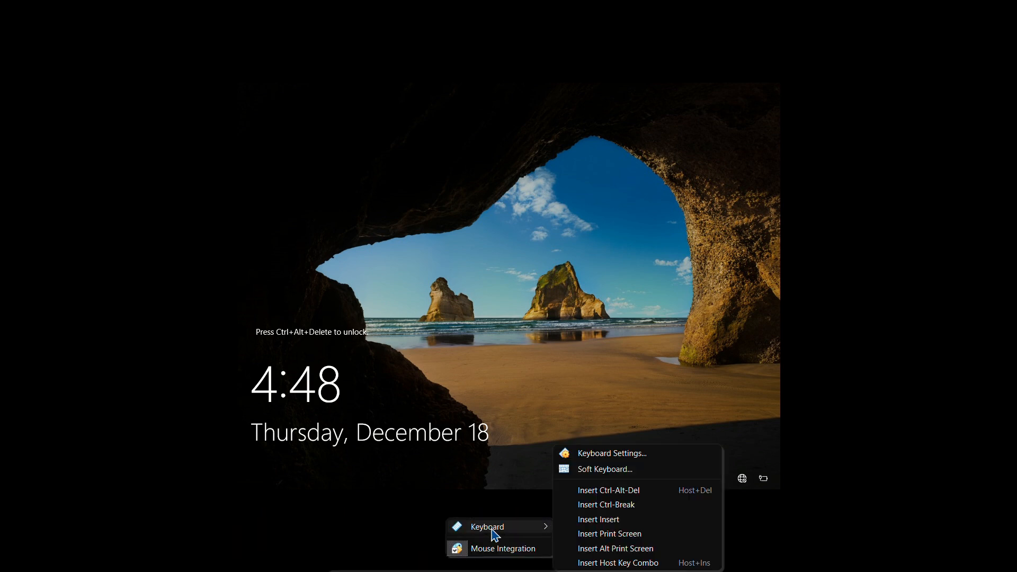
left_click(634, 490)
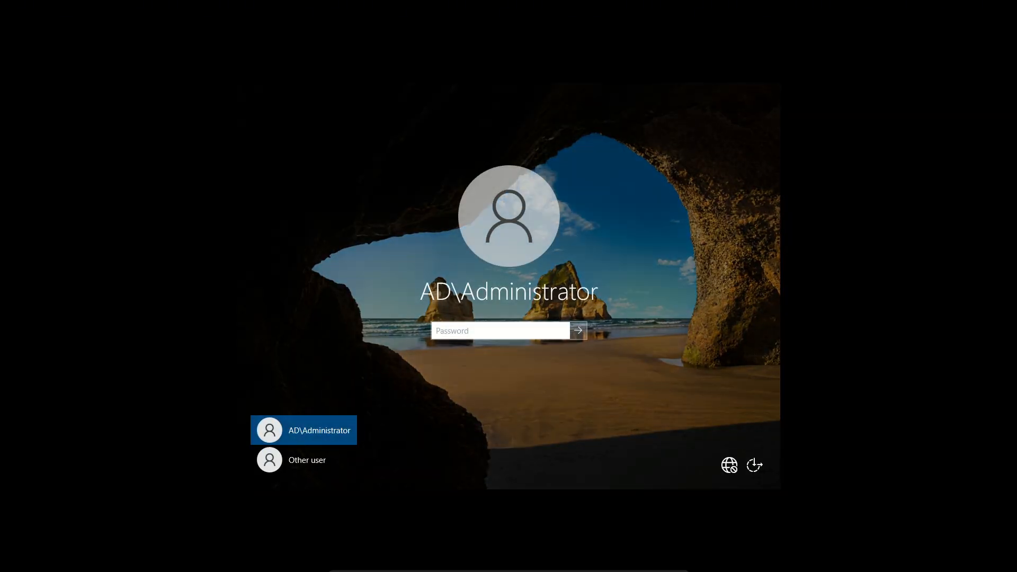
type("**********")
key("Return")
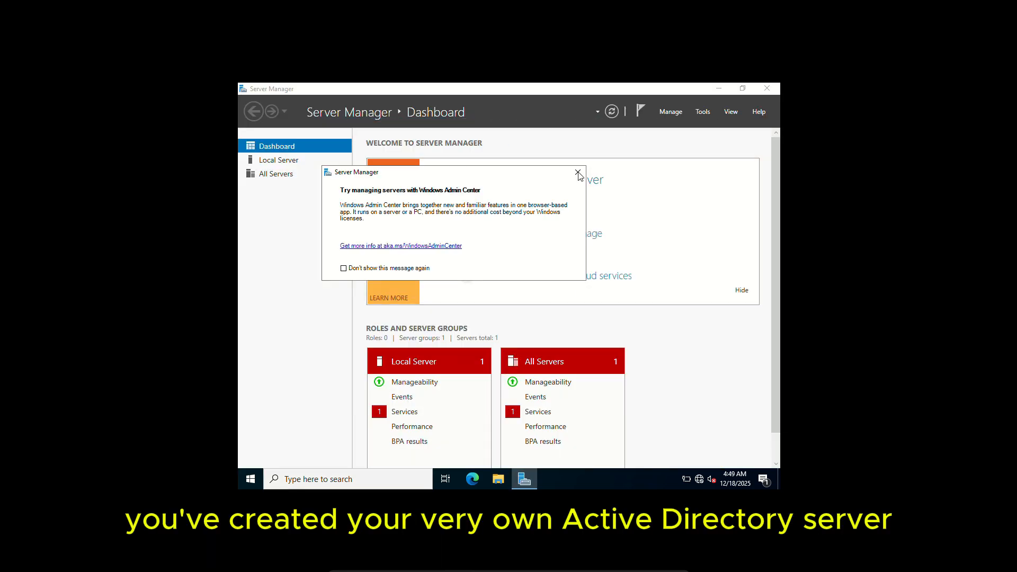
Step: Dismiss the Windows Admin Center message and open Active Directory Users and Computers
left_click(578, 172)
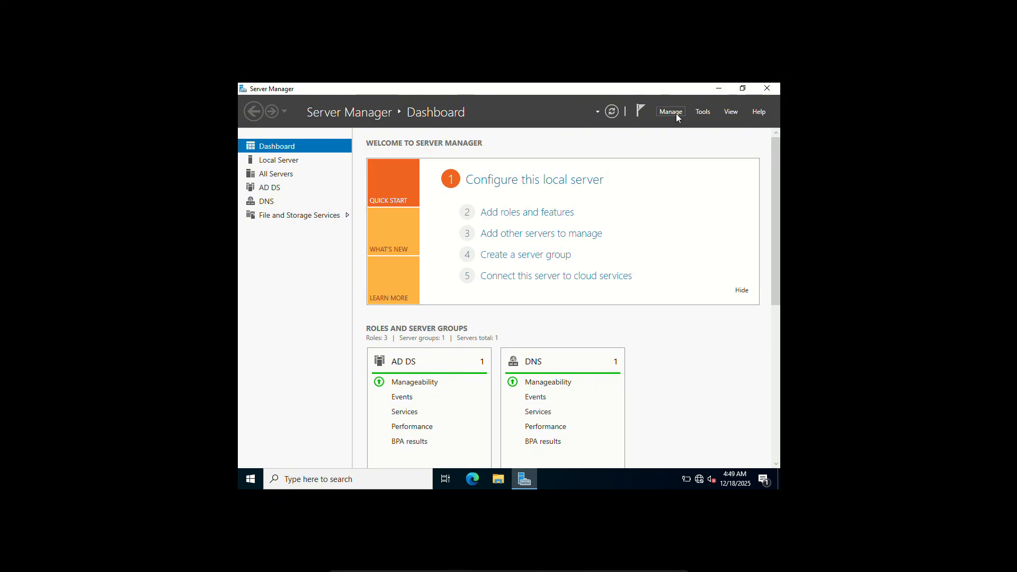
left_click(702, 113)
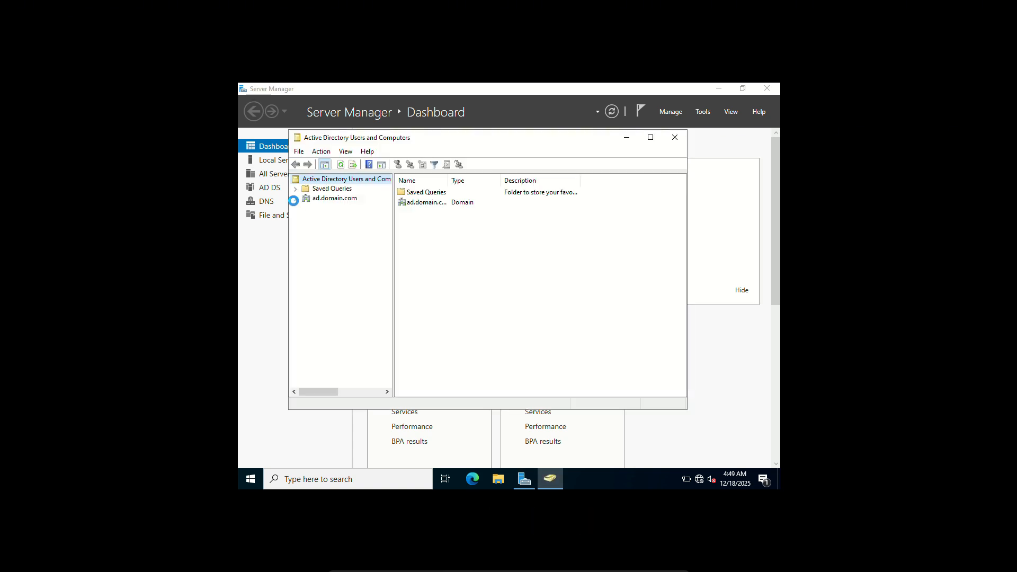
Step: Browse the Domain Controllers and Users containers of the ad.domain.com domain
left_click(295, 200)
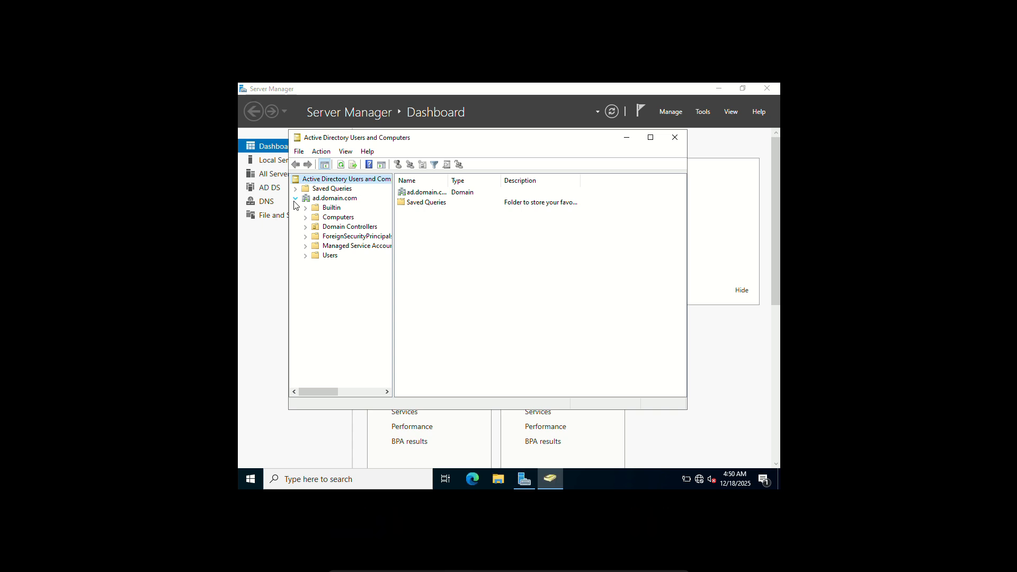
left_click(307, 227)
left_click(341, 227)
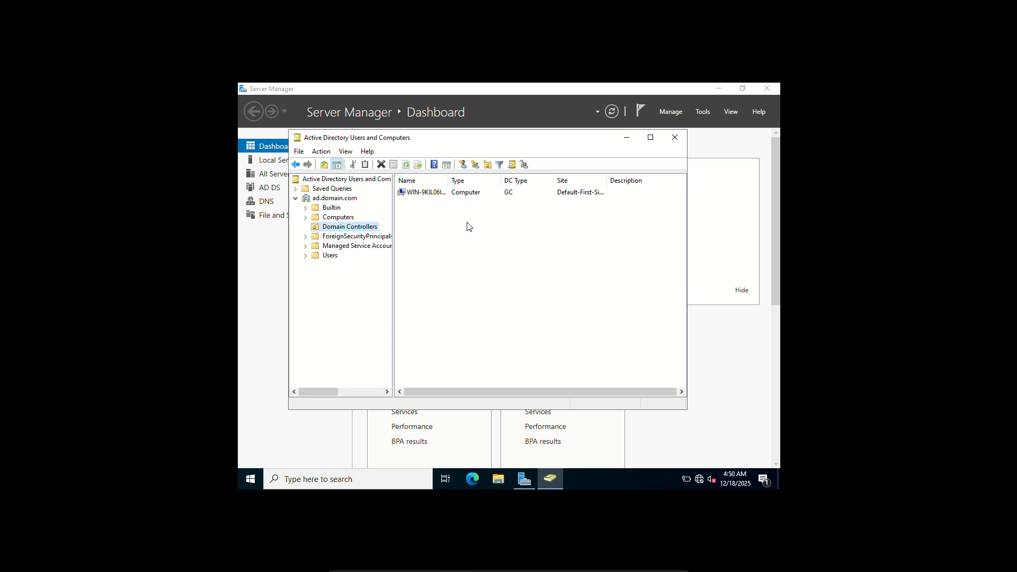
left_click(306, 255)
left_click(330, 256)
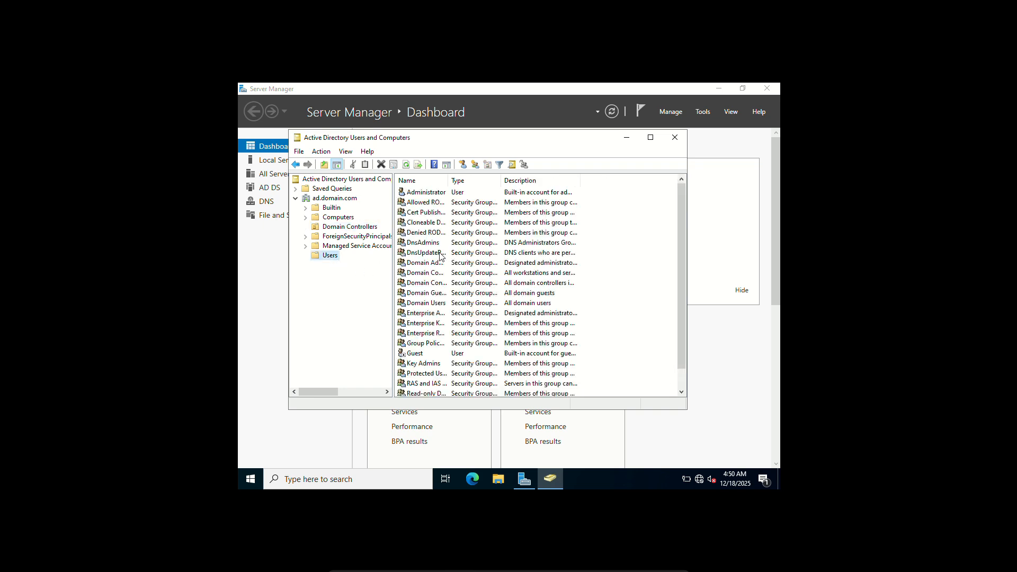
scroll(436, 256, "down", 1)
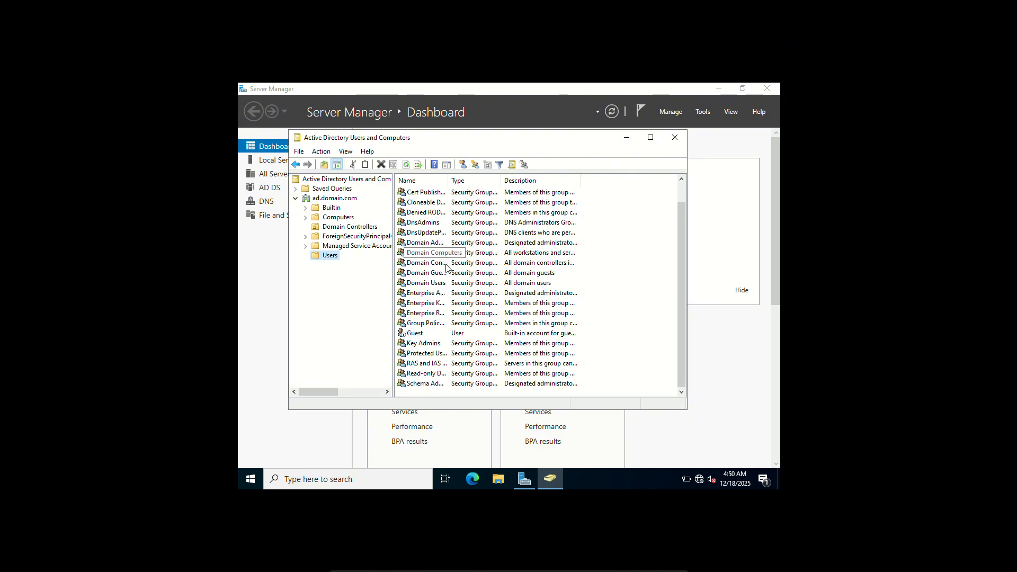
scroll(468, 295, "up", 1)
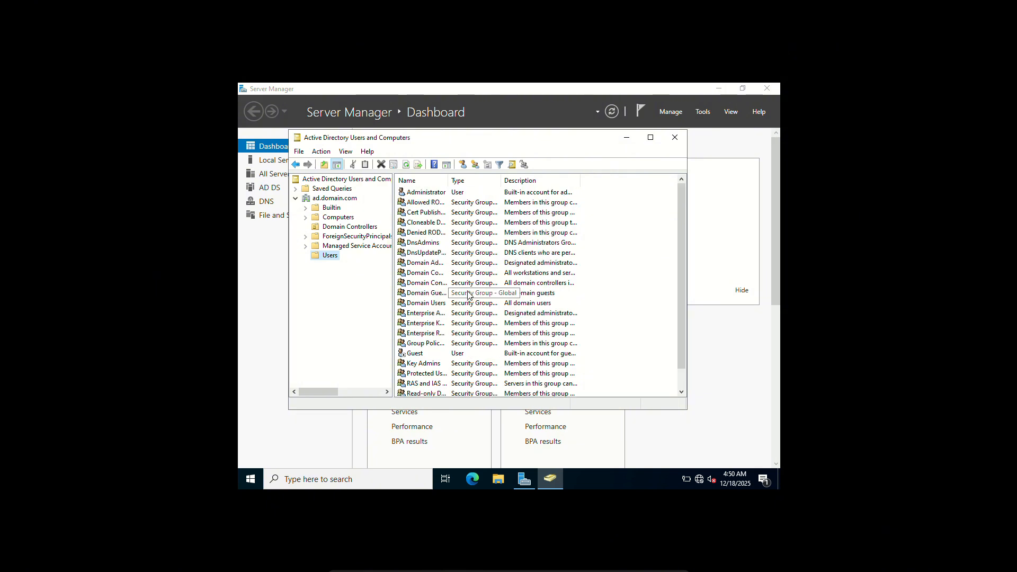